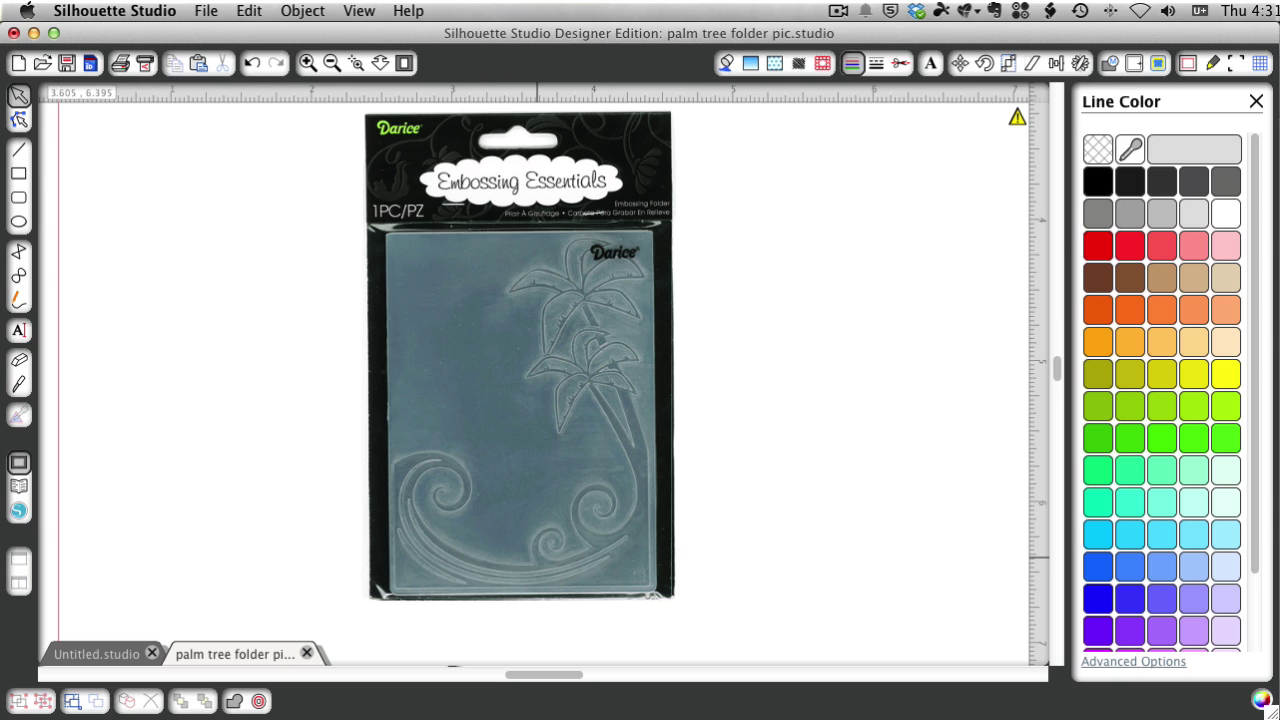
Search Google Images for 'Darice palm tree embossing folder' and preview the first palm tree result
{"action": "key", "text": "super+Tab"}
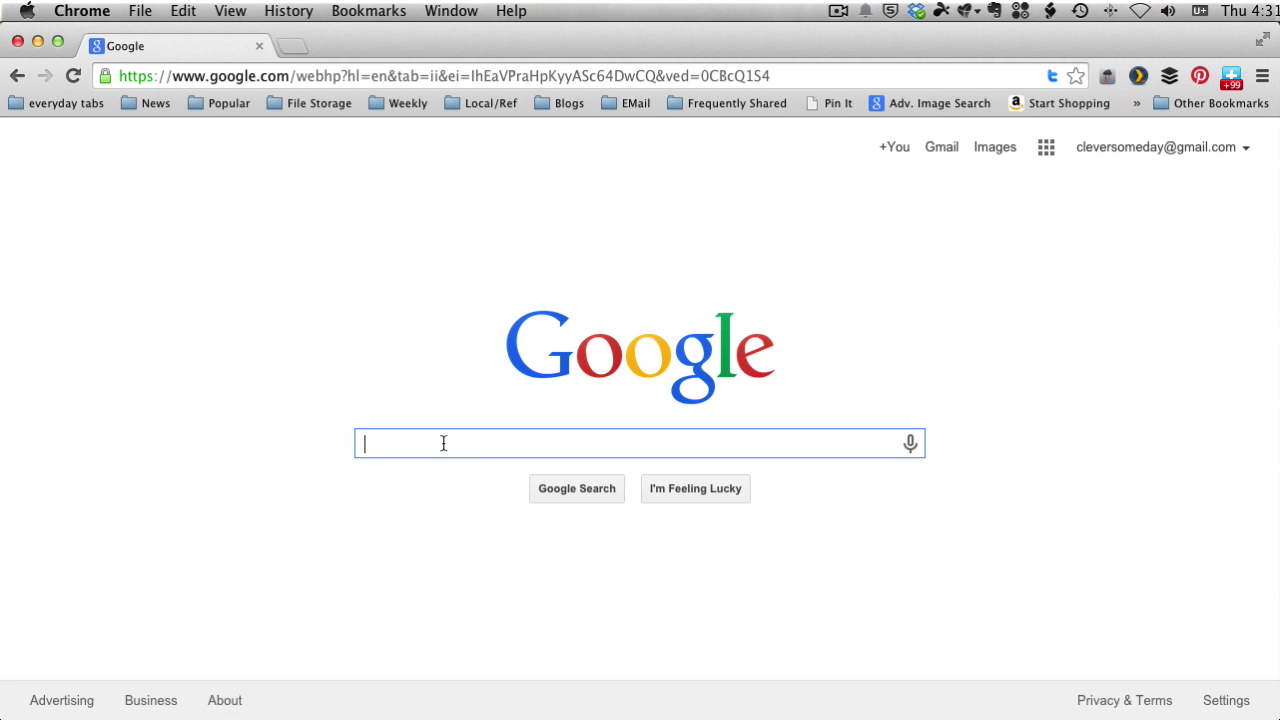
{"action": "type", "text": "Dar"}
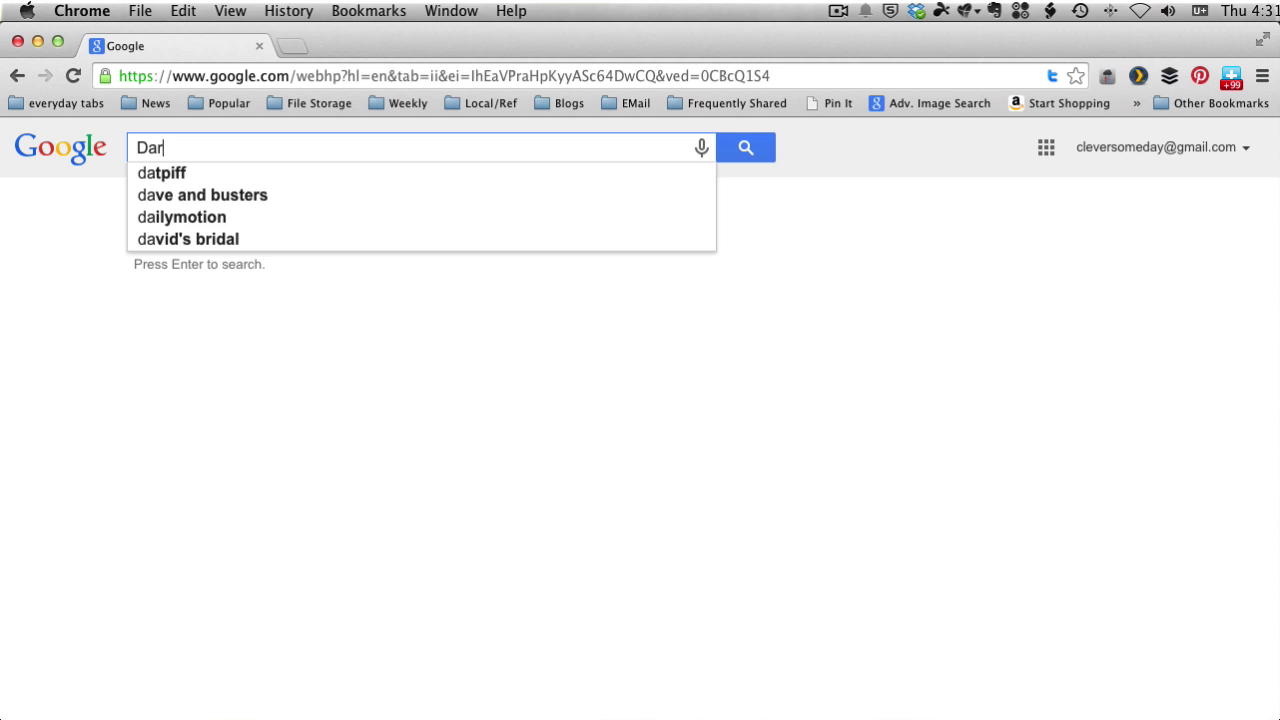
{"action": "type", "text": "ice palm t"}
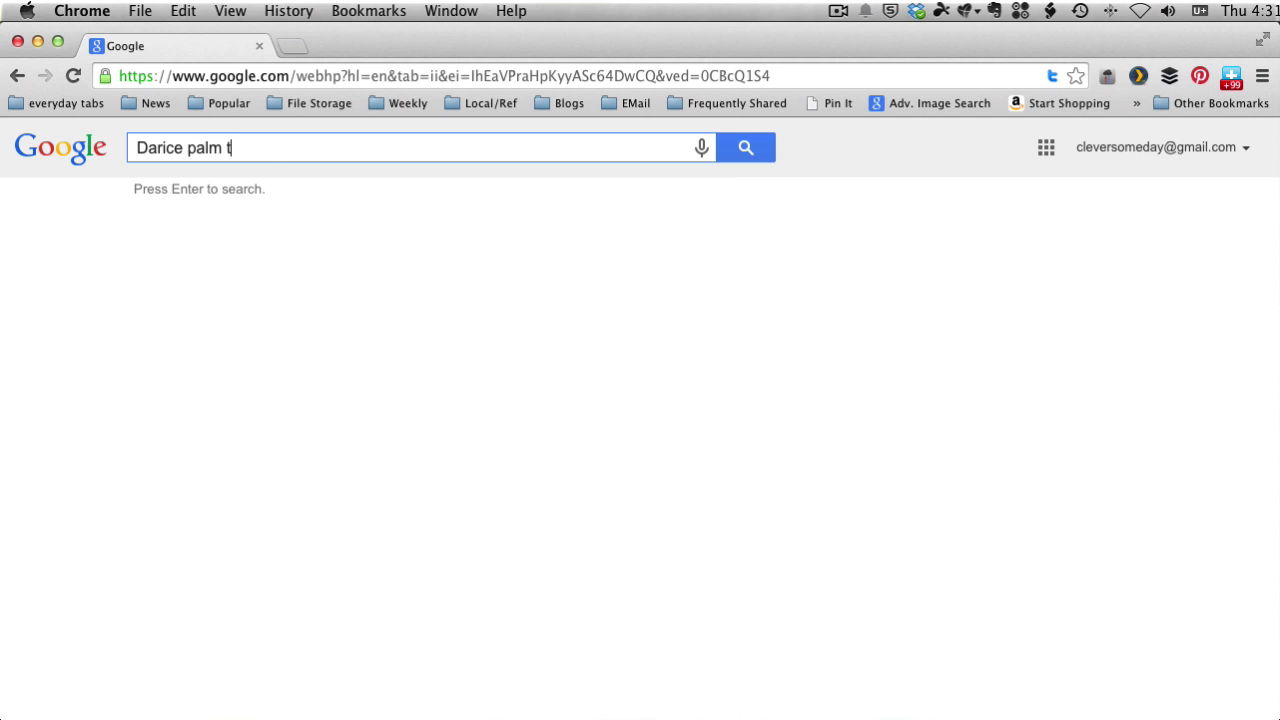
{"action": "type", "text": "ree e"}
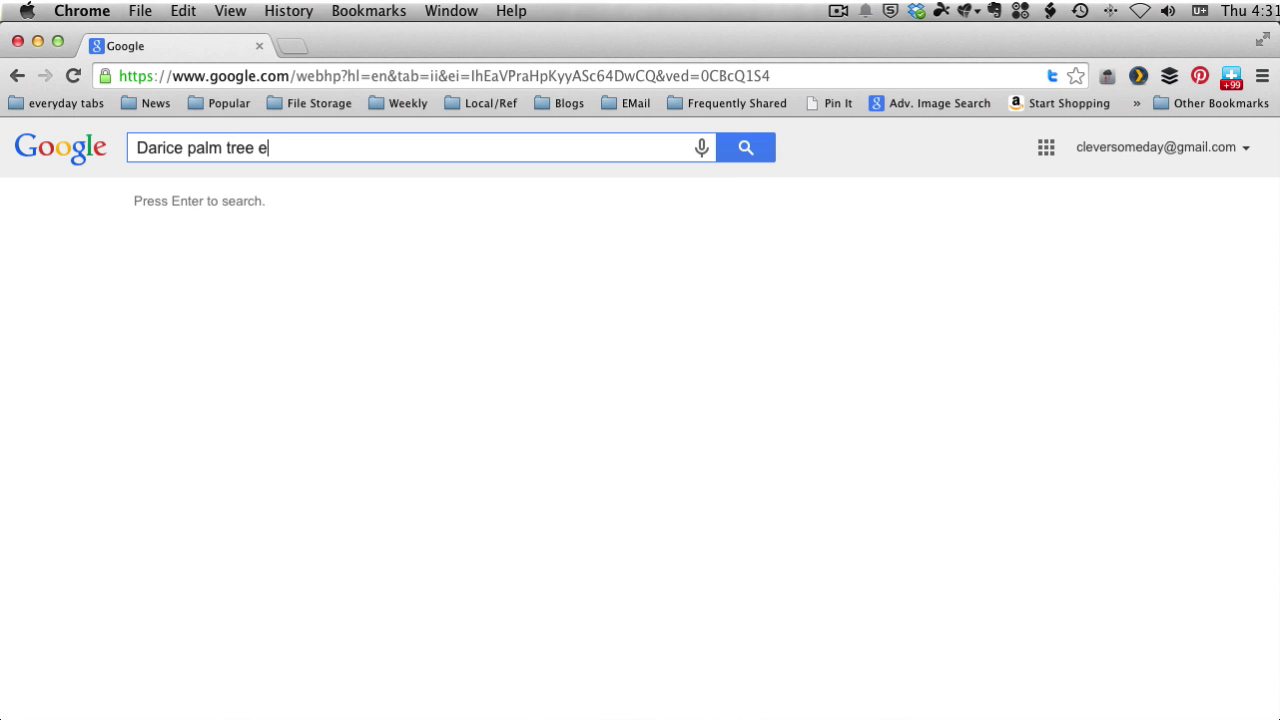
{"action": "type", "text": "mbossing folder"}
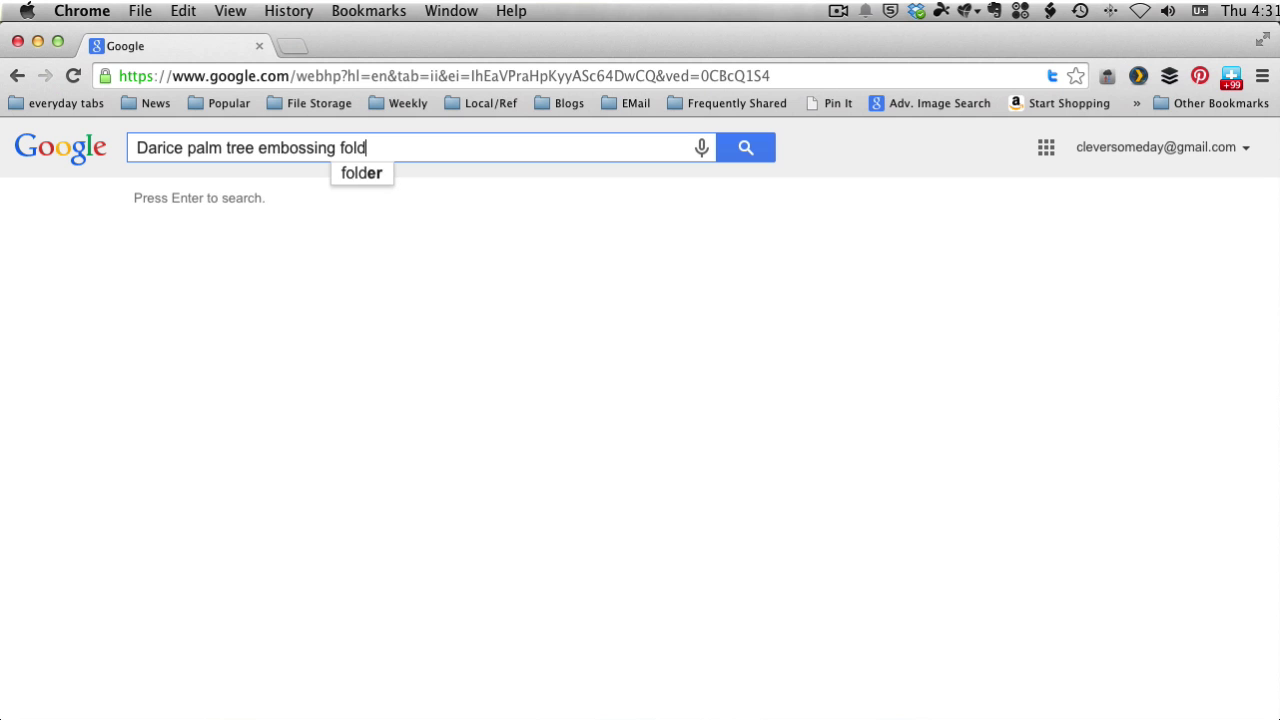
{"action": "key", "text": "Return"}
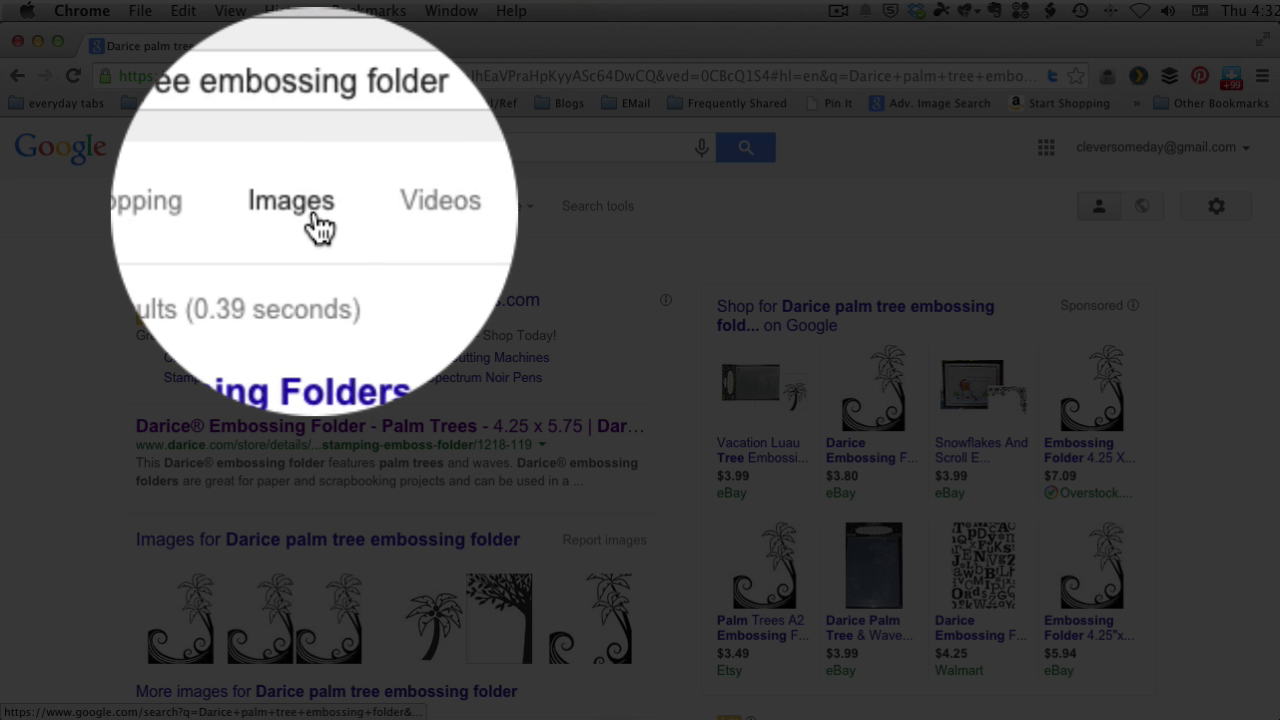
{"action": "left_click", "coordinate": [310, 212]}
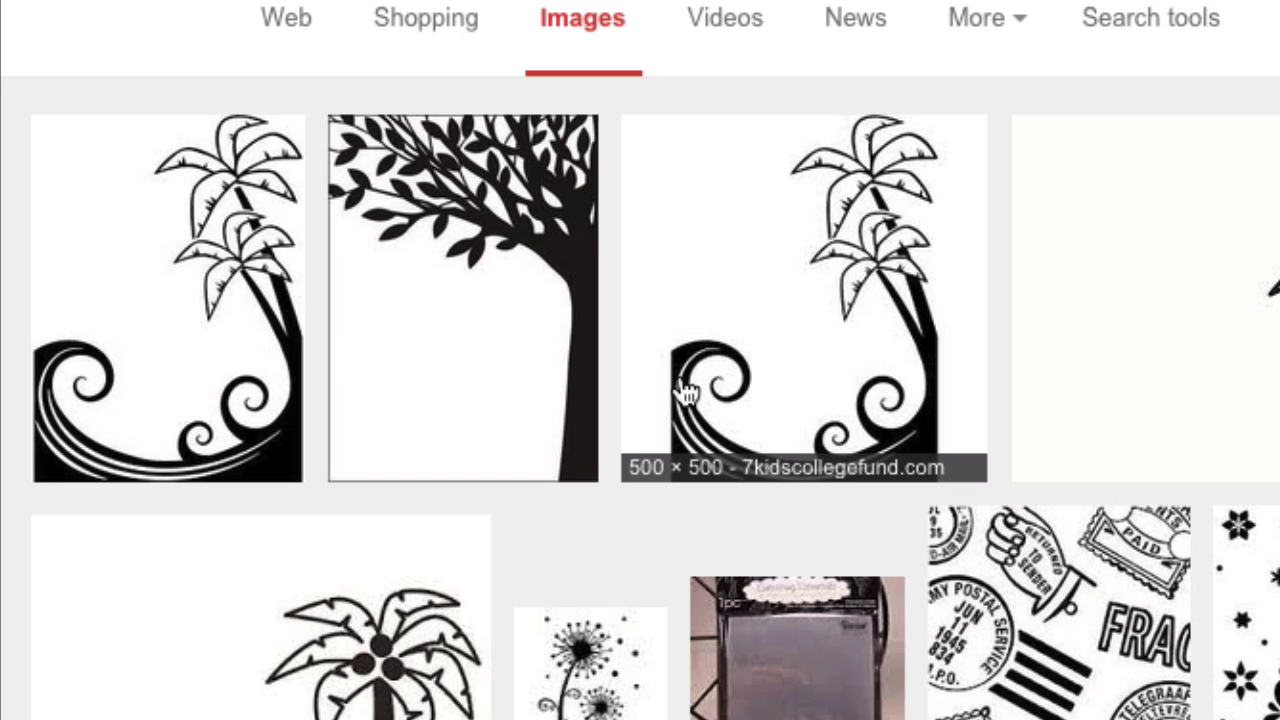
{"action": "left_click", "coordinate": [240, 363]}
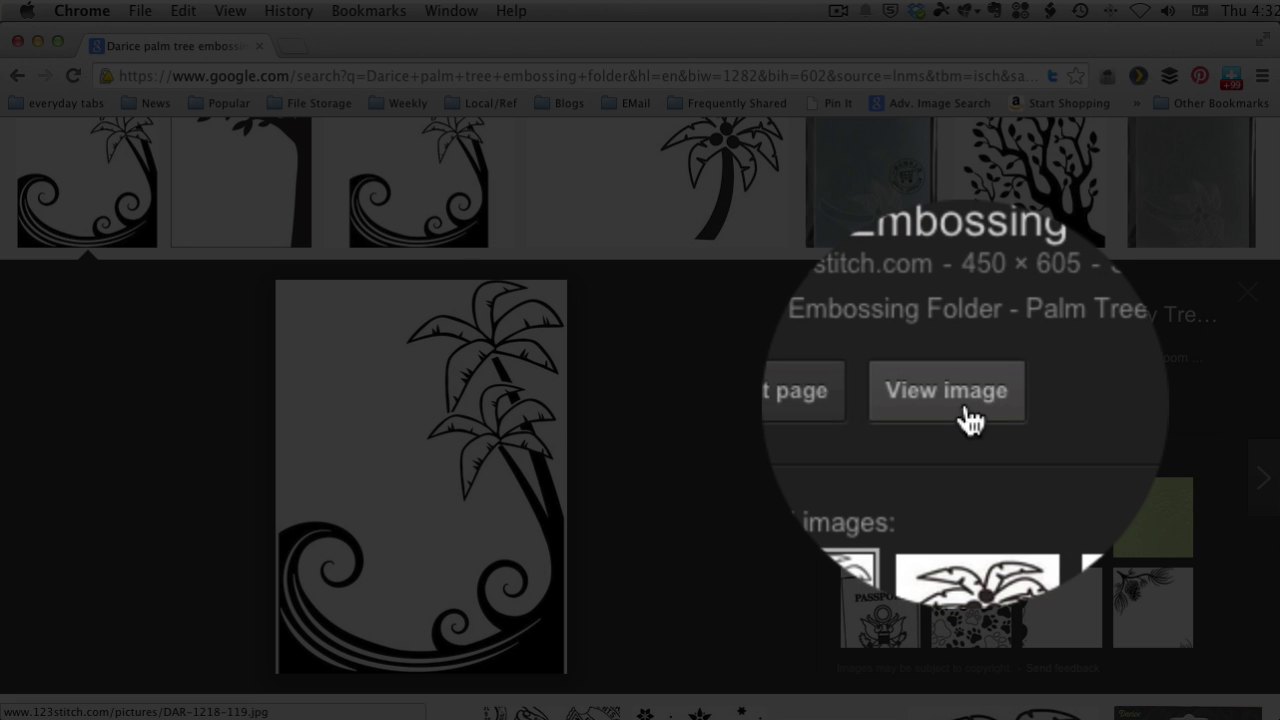
Open the palm tree image at full size and copy it
{"action": "left_click", "coordinate": [966, 406]}
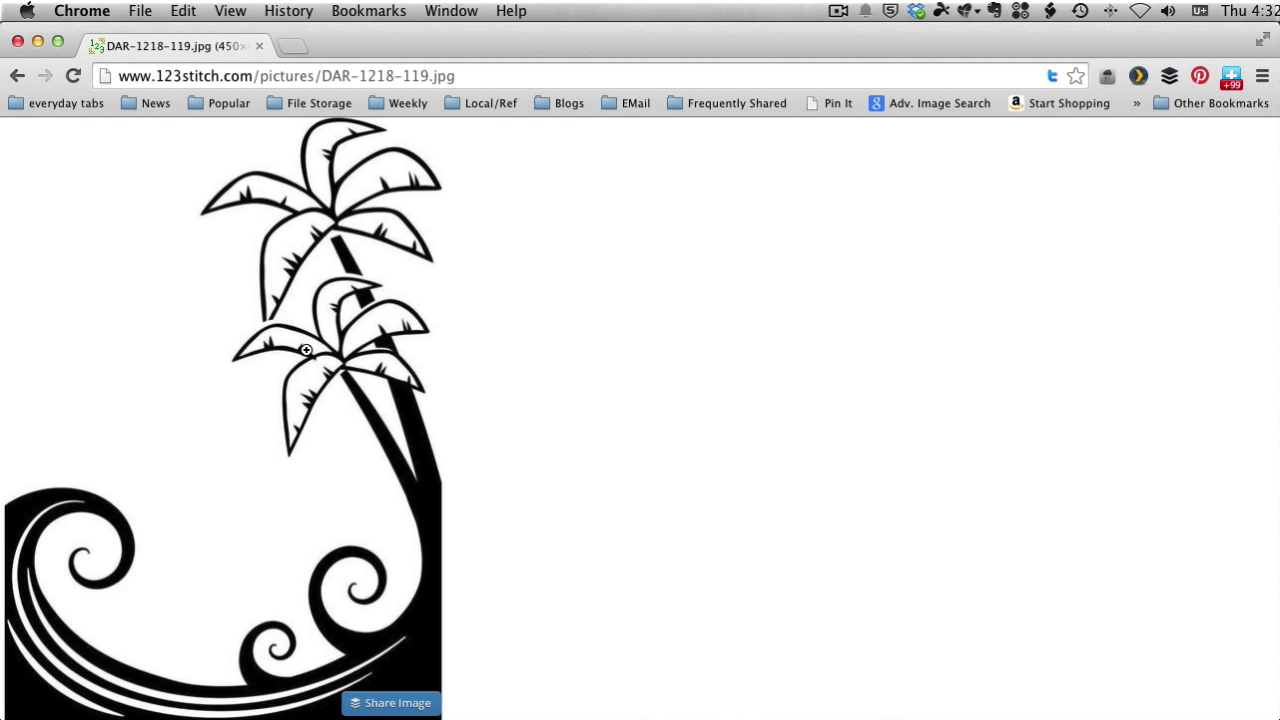
{"action": "left_click", "coordinate": [306, 350]}
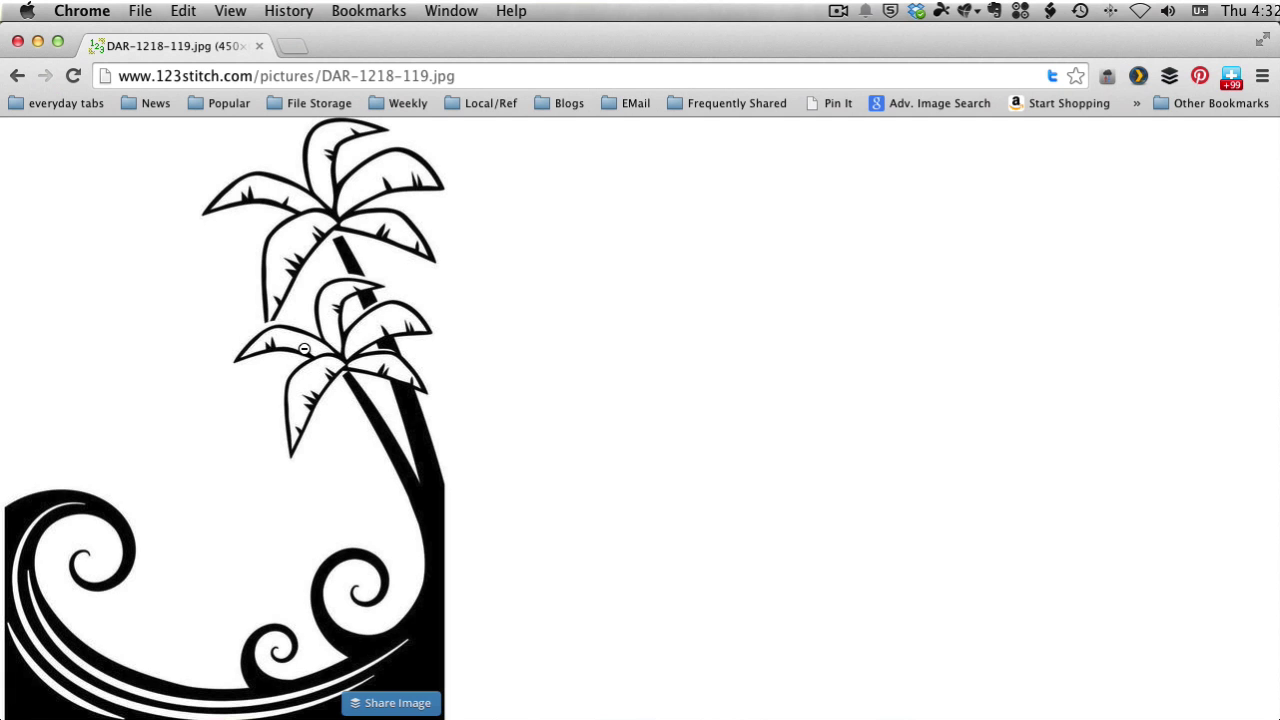
{"action": "right_click", "coordinate": [304, 349]}
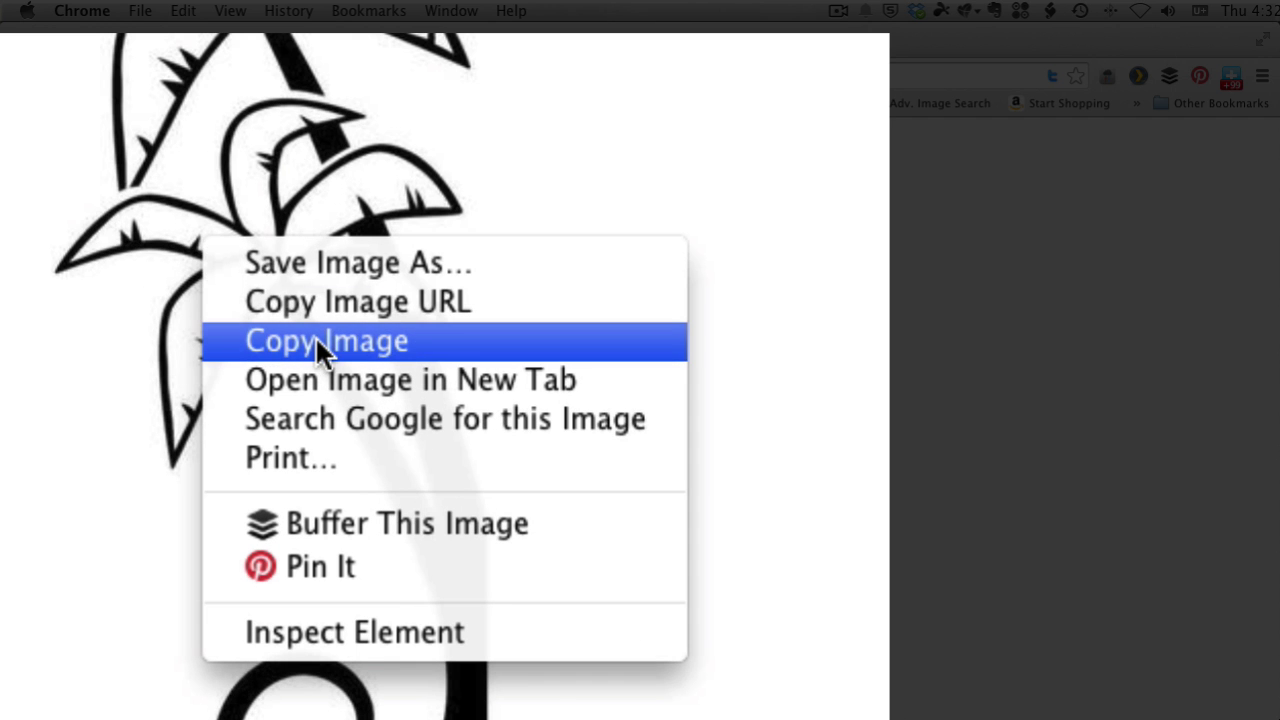
{"action": "left_click", "coordinate": [361, 396]}
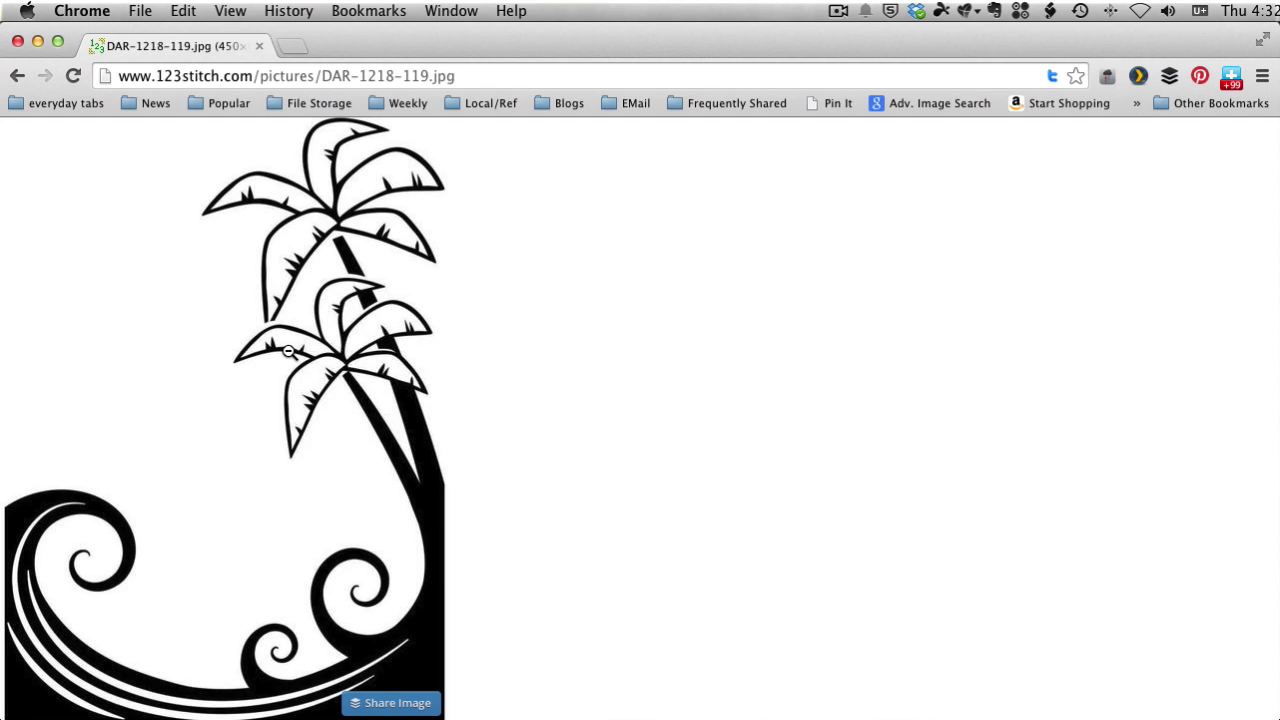
Save the image to the Desktop as 'palm tree'
{"action": "scroll", "coordinate": [241, 344], "scroll_direction": "down", "scroll_amount": 1}
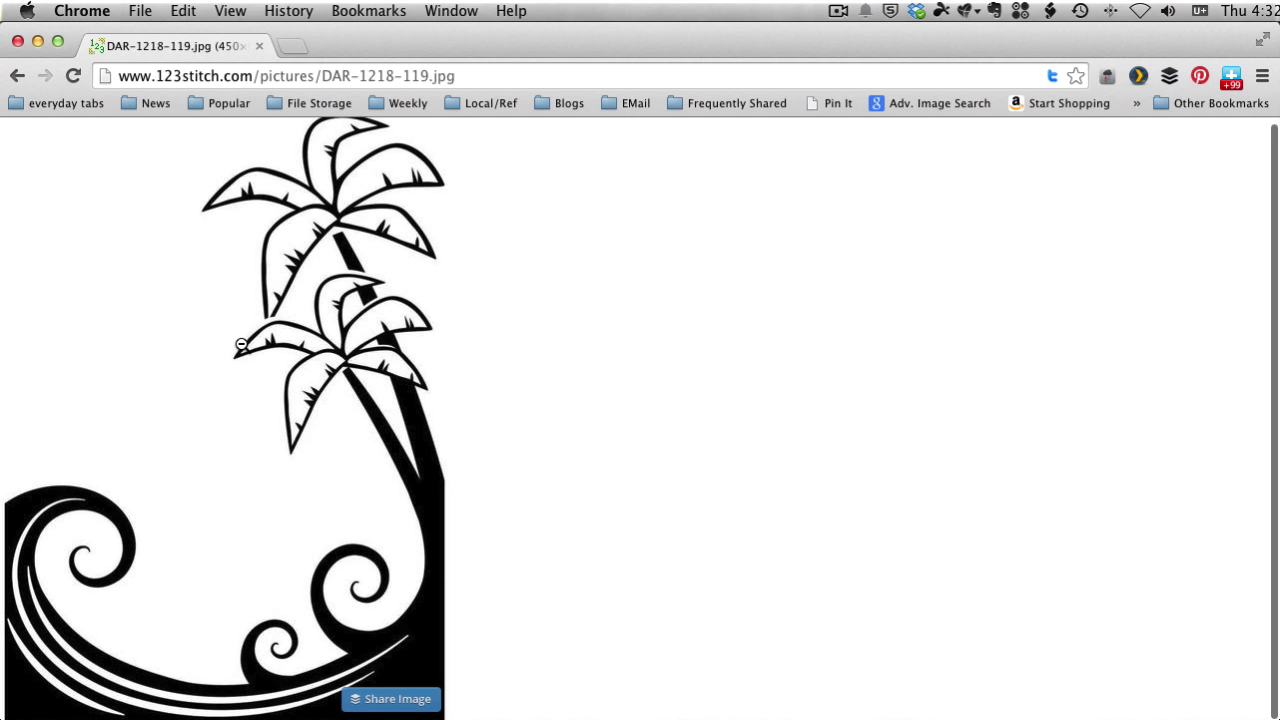
{"action": "right_click", "coordinate": [241, 344]}
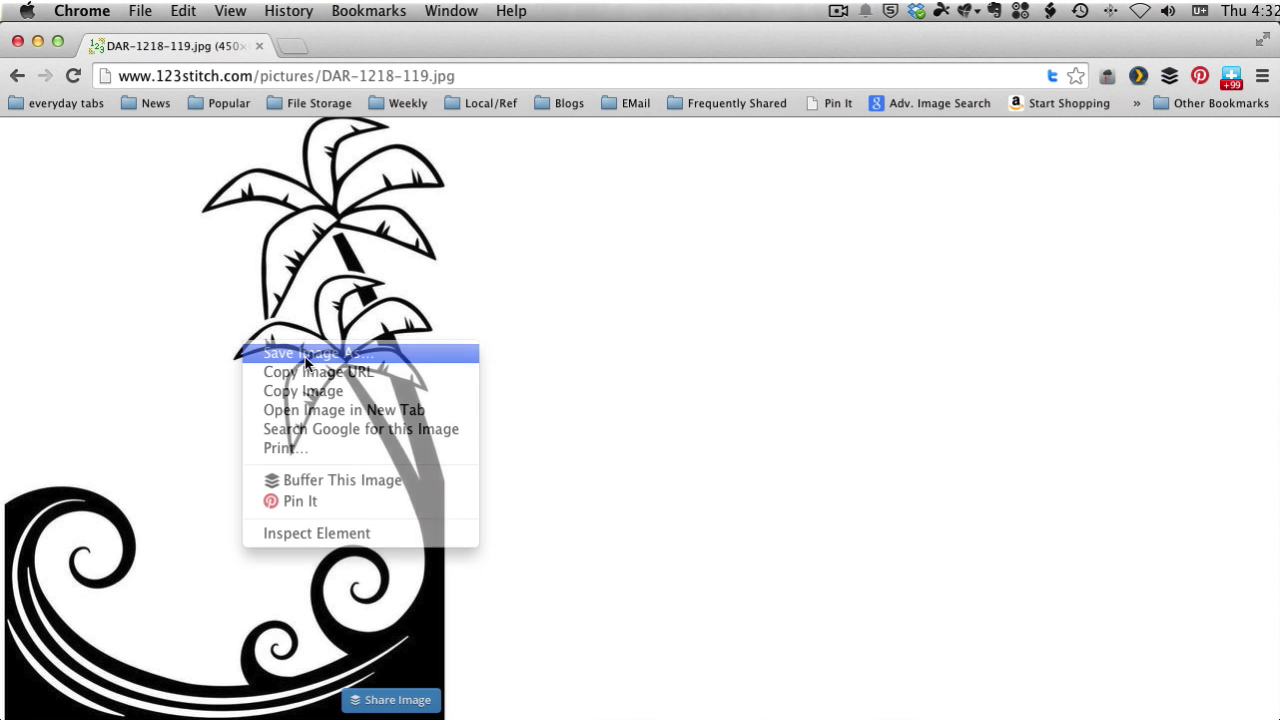
{"action": "left_click", "coordinate": [329, 262]}
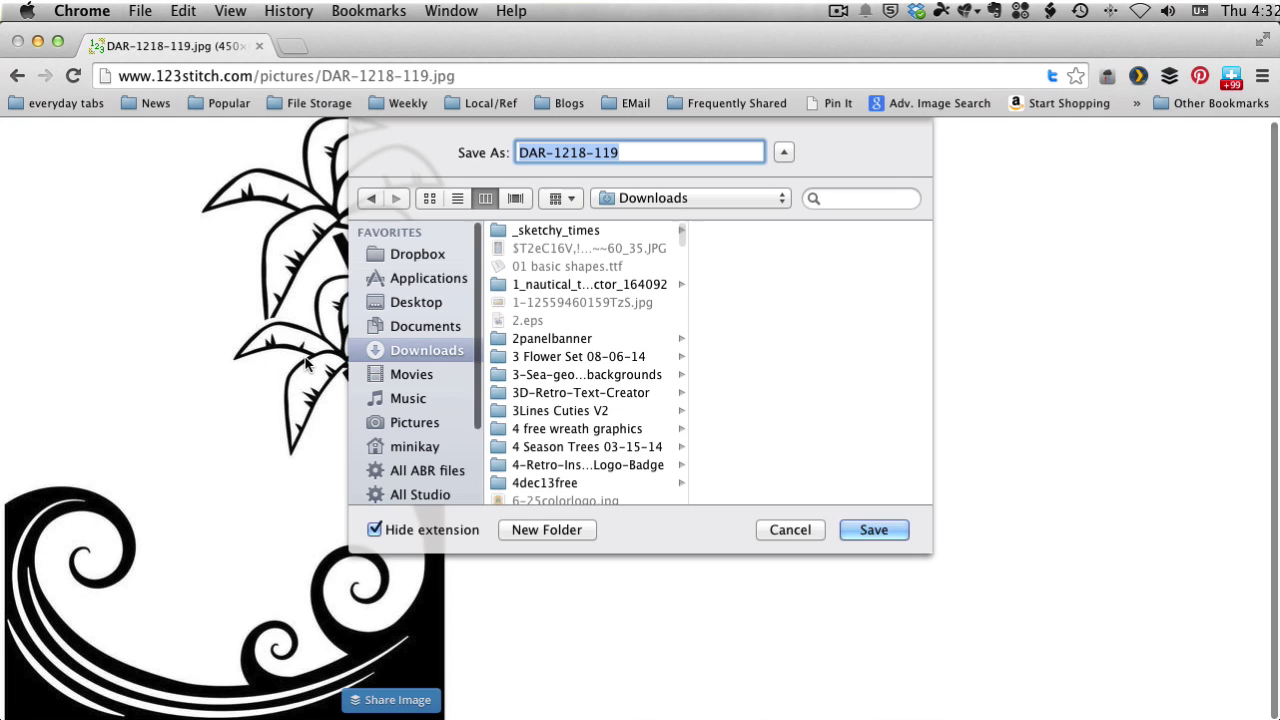
{"action": "type", "text": "palm t"}
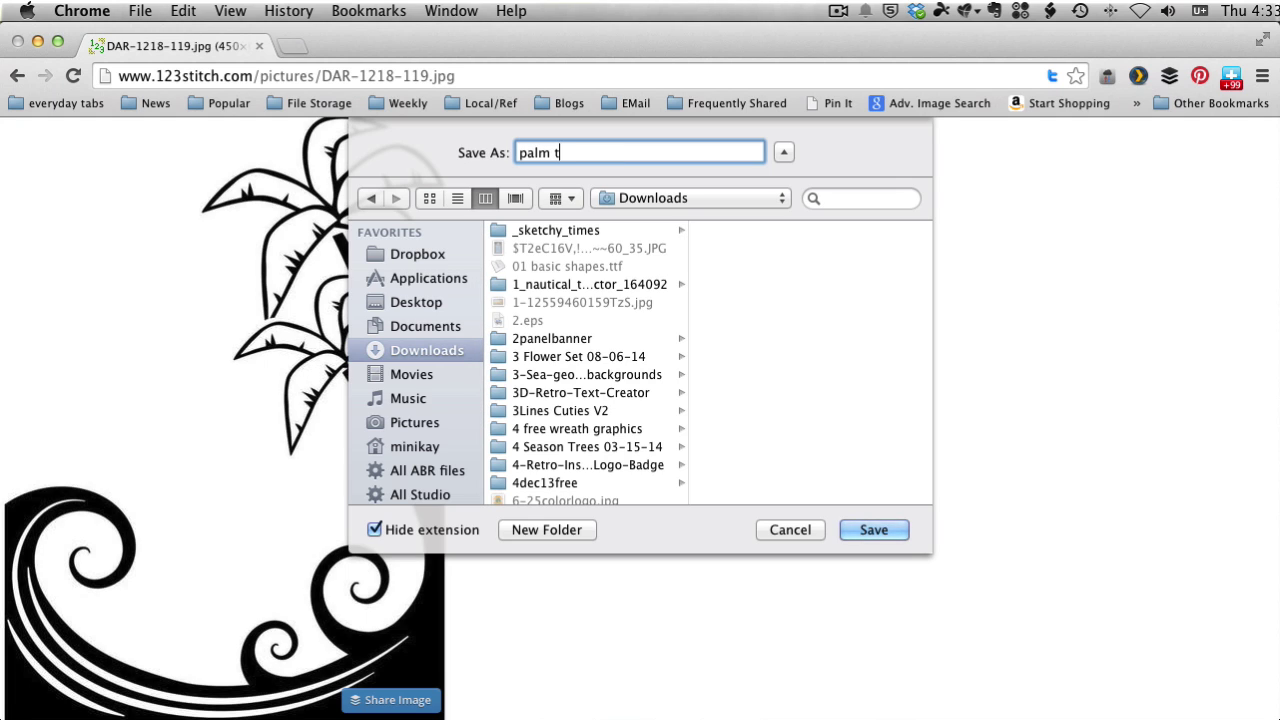
{"action": "type", "text": "ree"}
{"action": "left_click", "coordinate": [410, 302]}
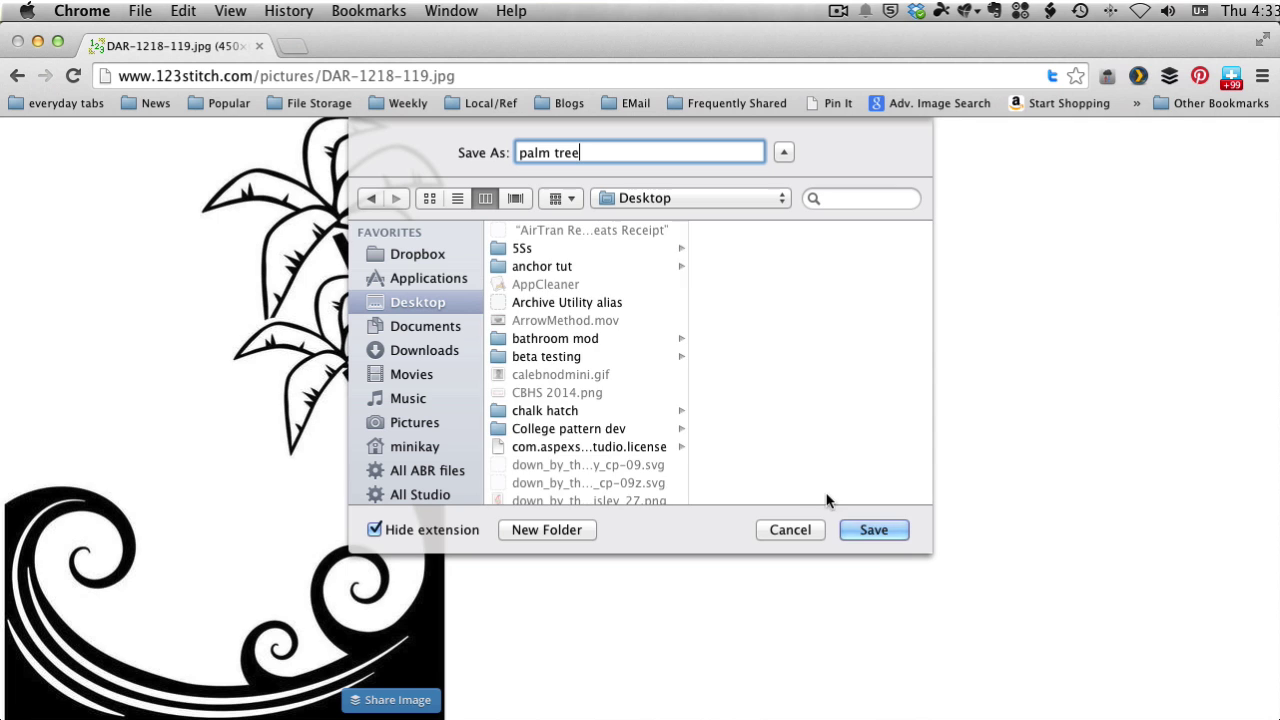
{"action": "left_click", "coordinate": [871, 529]}
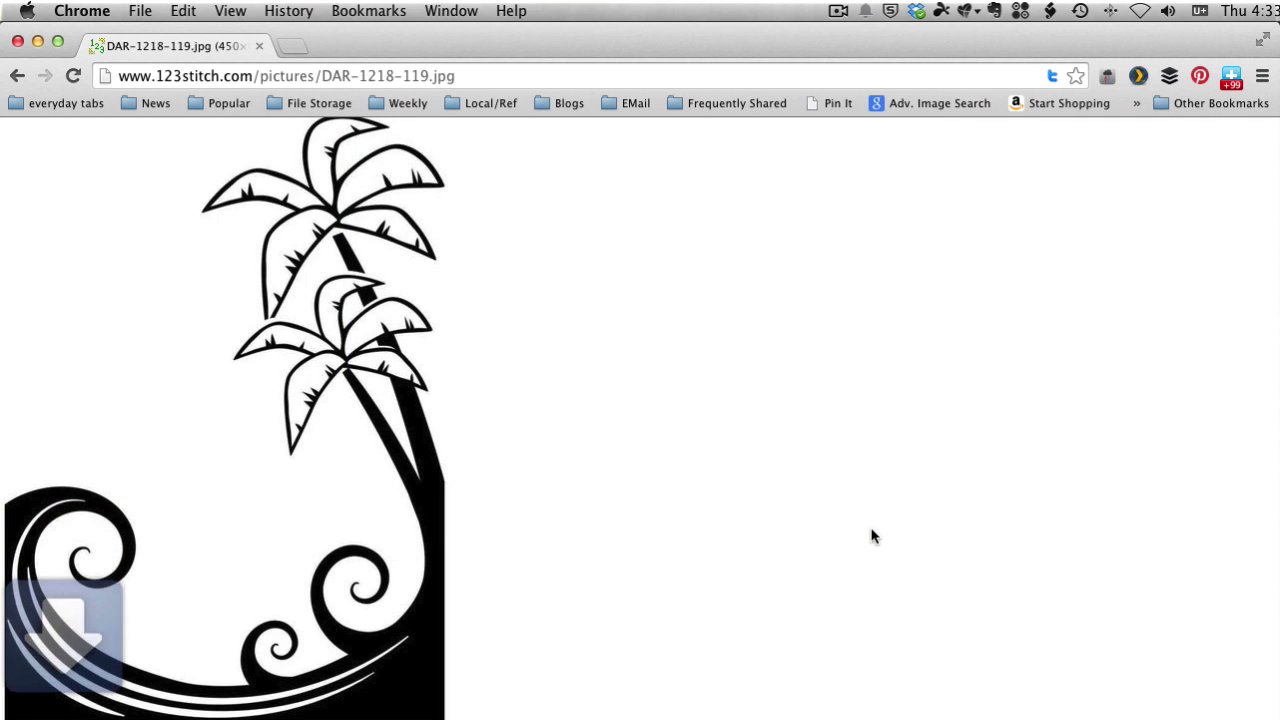
Drop palm tree.jpg from the Desktop onto the blank Untitled.studio page in Silhouette Studio
{"action": "key", "text": "super+Tab"}
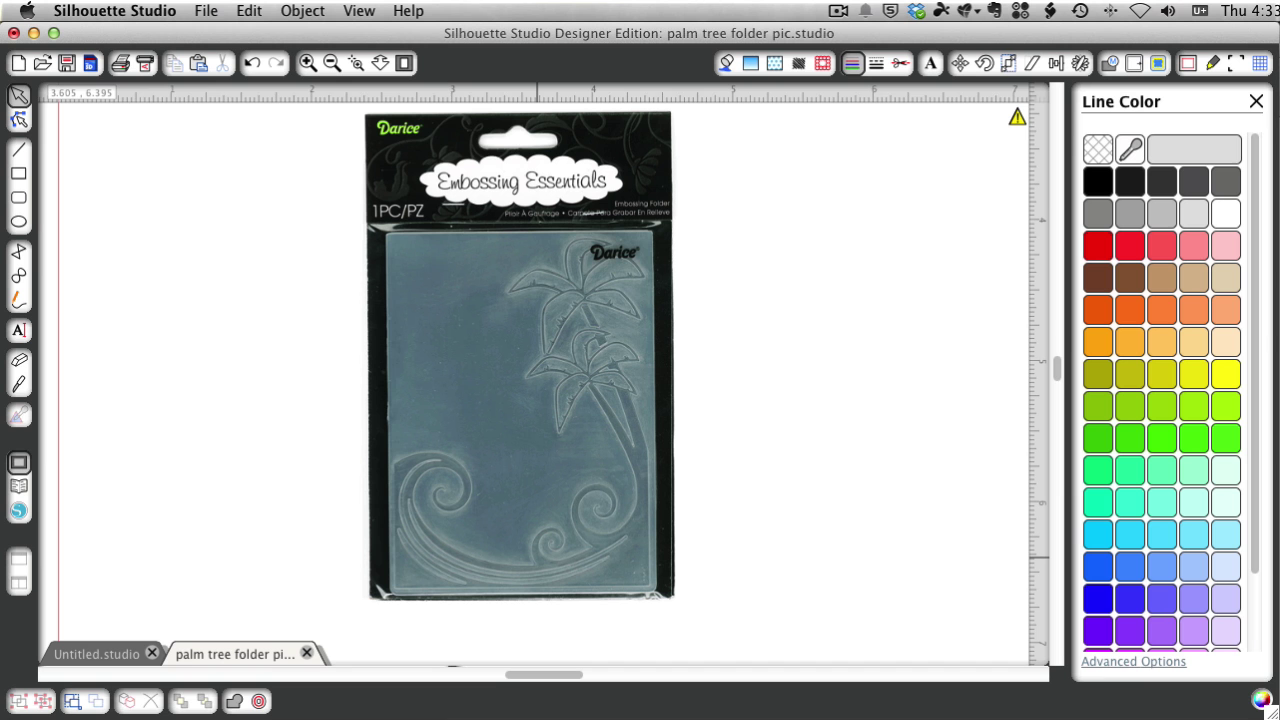
{"action": "left_click", "coordinate": [105, 655]}
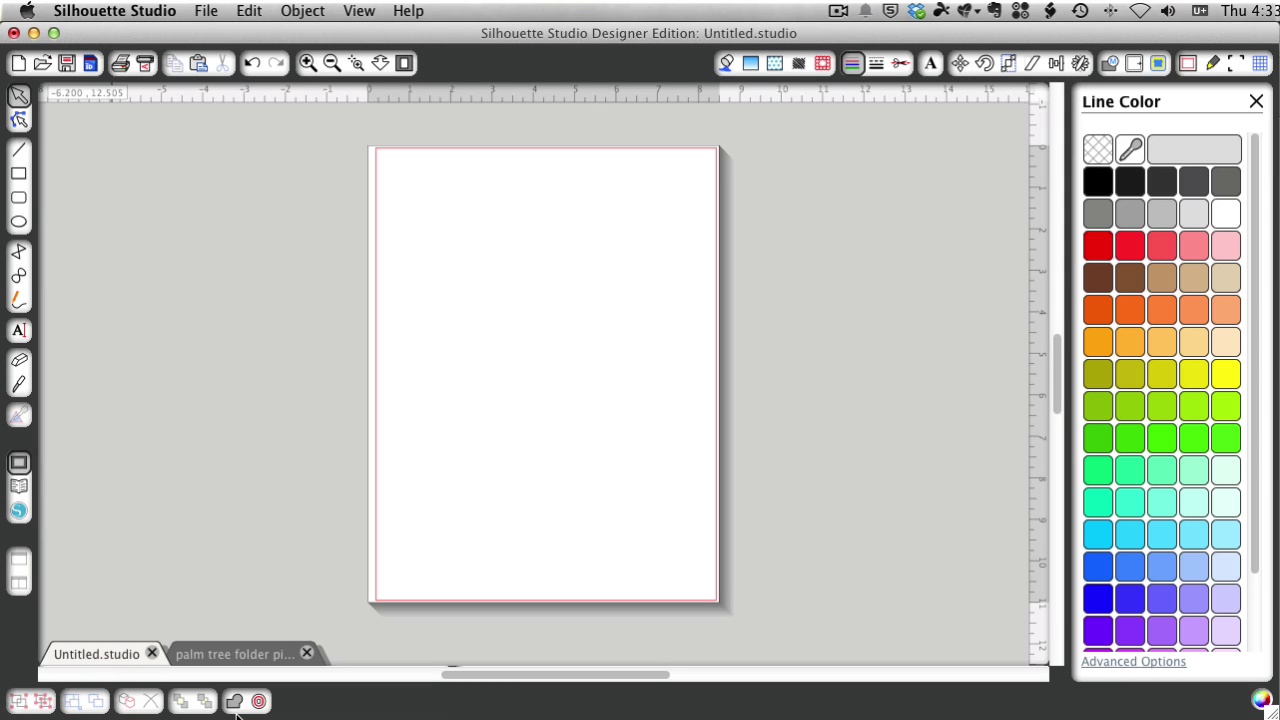
{"action": "left_click_drag", "start_coordinate": [420, 719], "coordinate": [528, 358]}
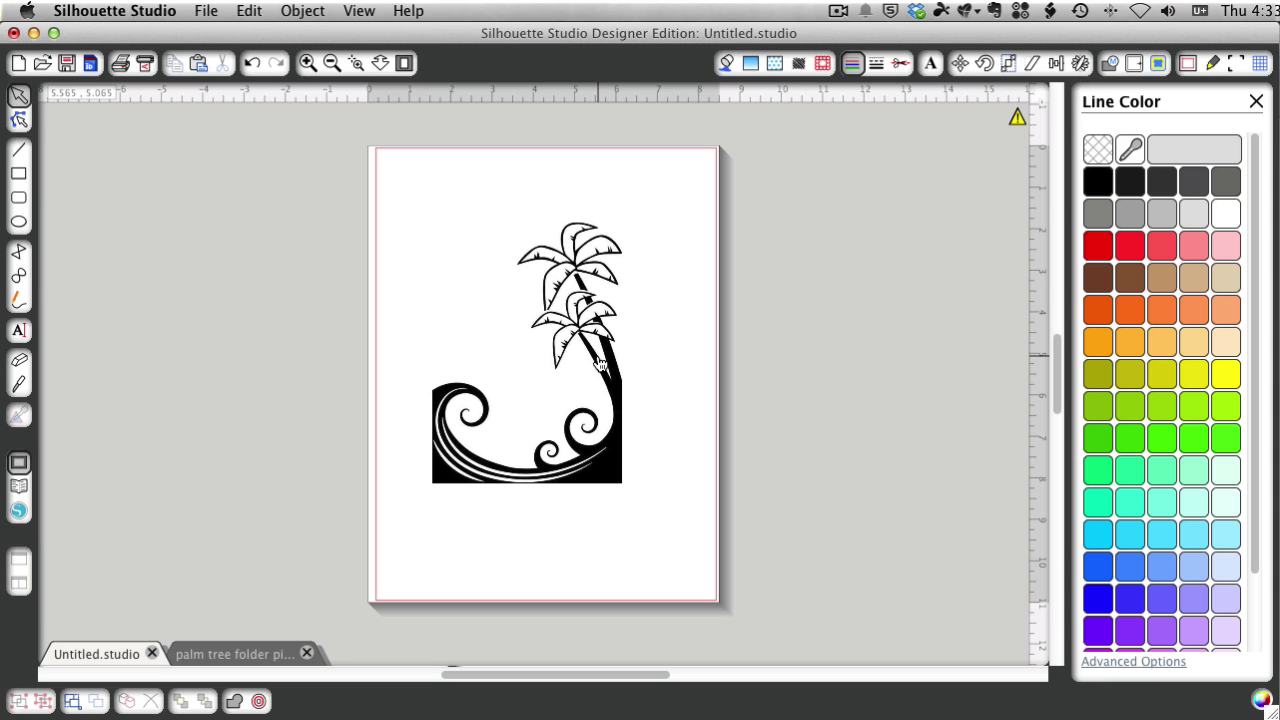
{"action": "left_click", "coordinate": [1109, 62]}
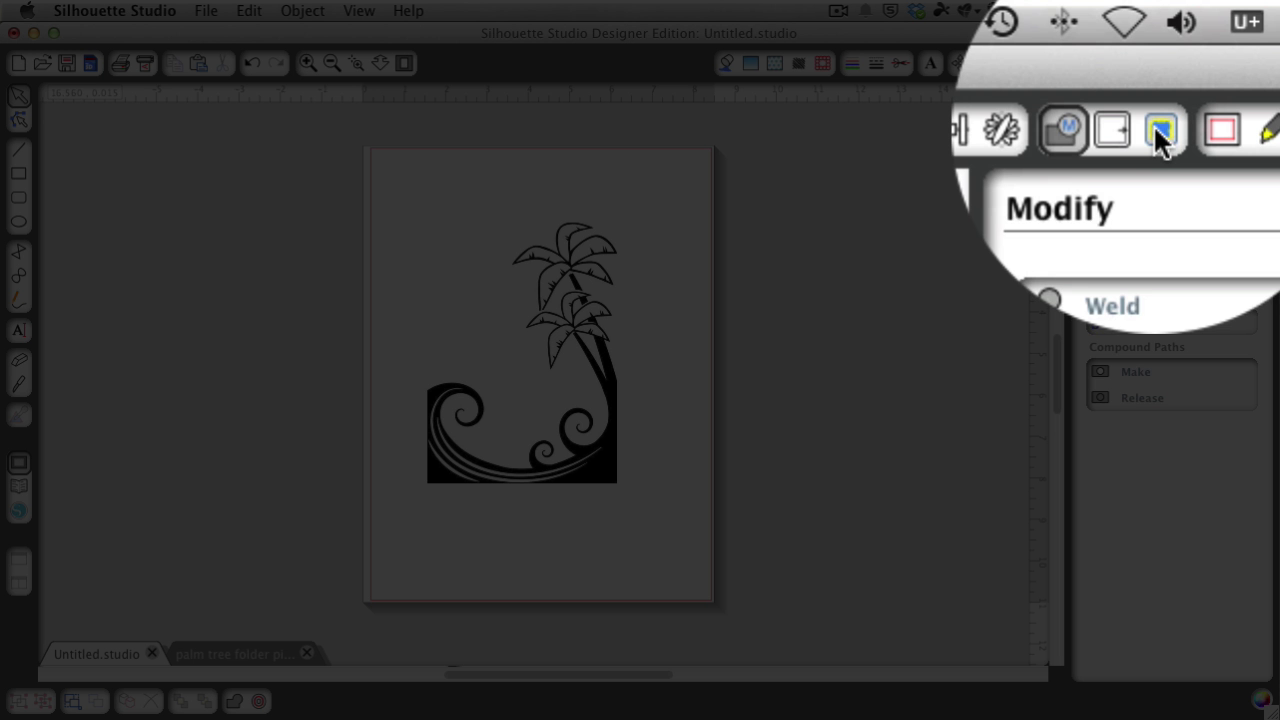
Trace the palm design area with High Pass Filter off, then move the original image off the page
{"action": "left_click", "coordinate": [1158, 63]}
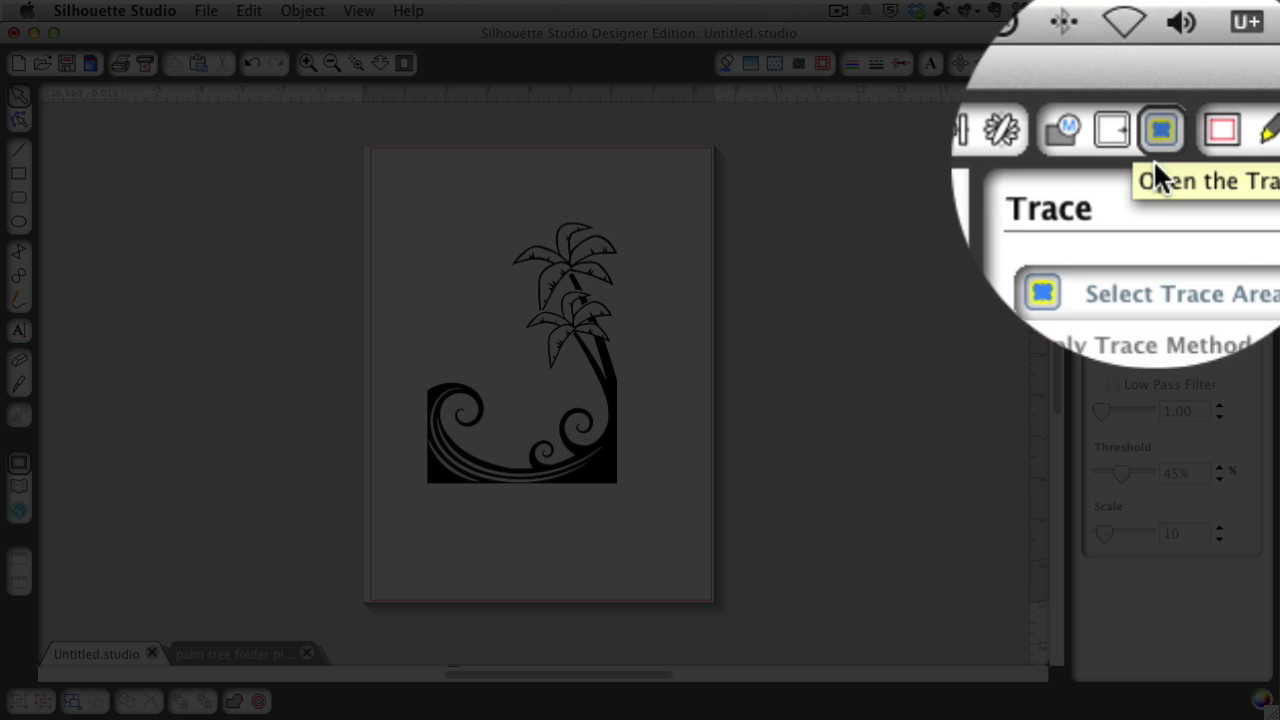
{"action": "left_click", "coordinate": [1145, 143]}
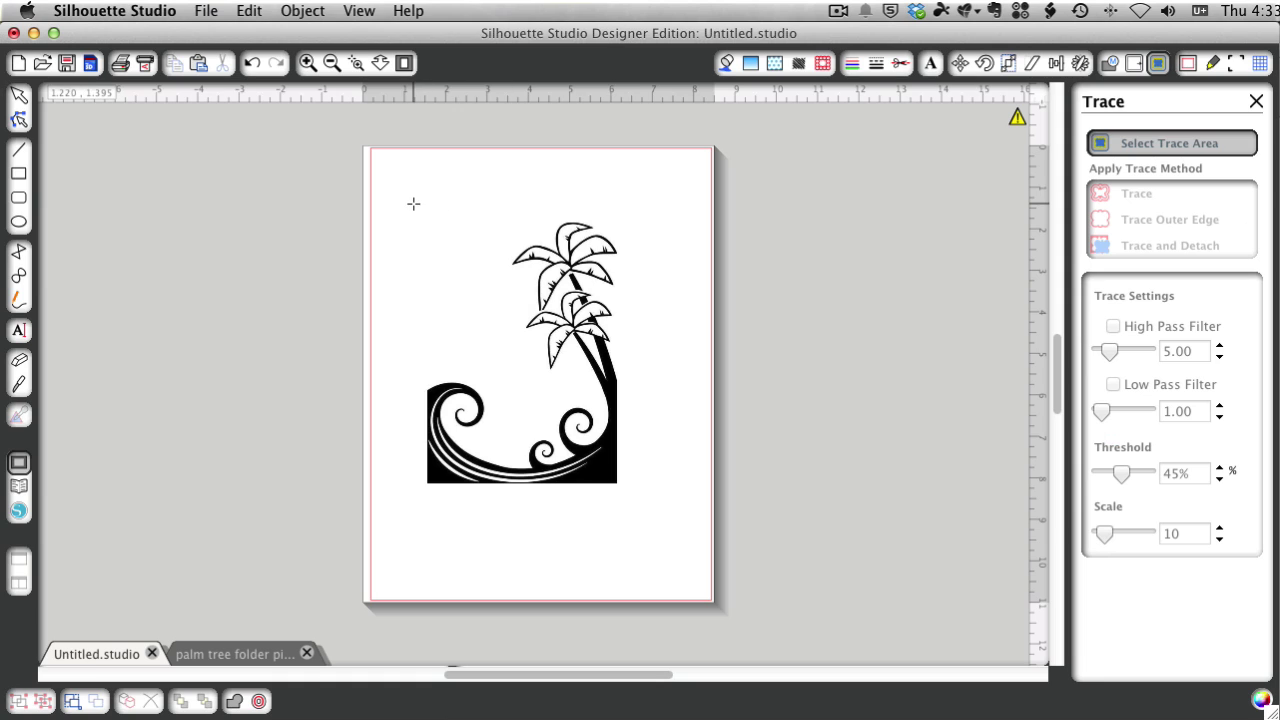
{"action": "left_click_drag", "start_coordinate": [413, 204], "coordinate": [646, 500]}
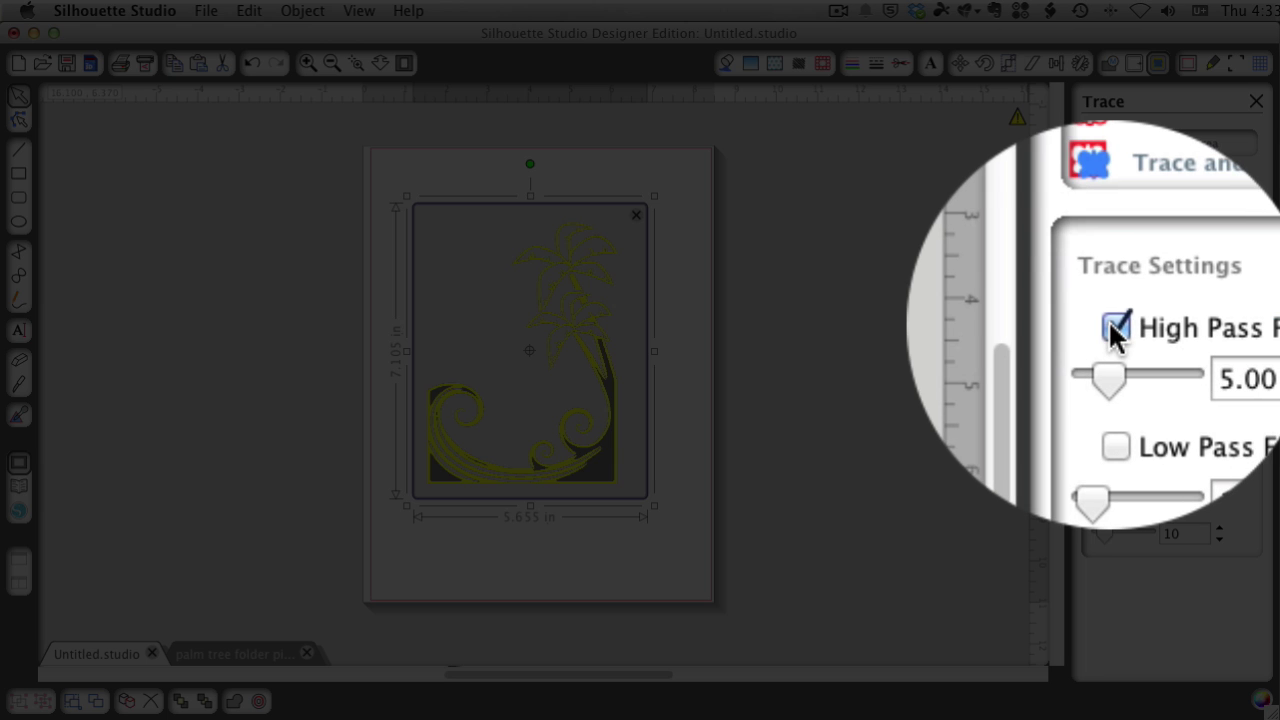
{"action": "left_click", "coordinate": [1113, 327]}
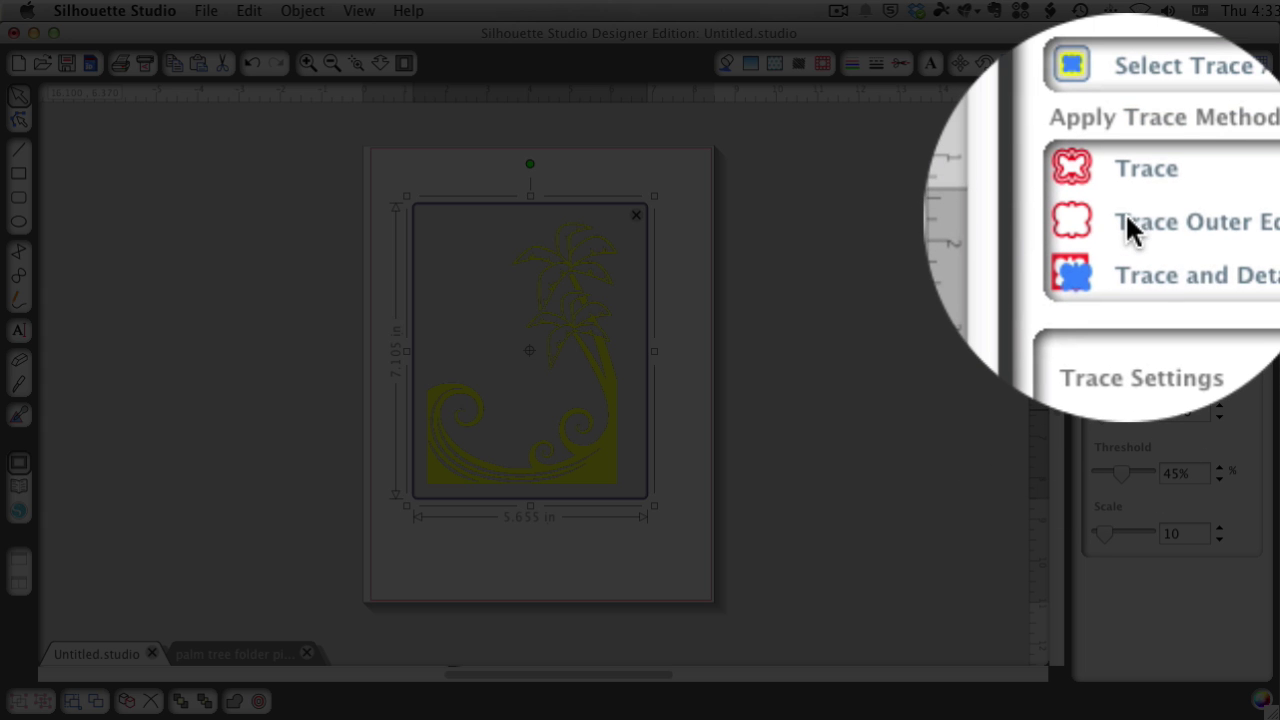
{"action": "left_click", "coordinate": [1127, 200]}
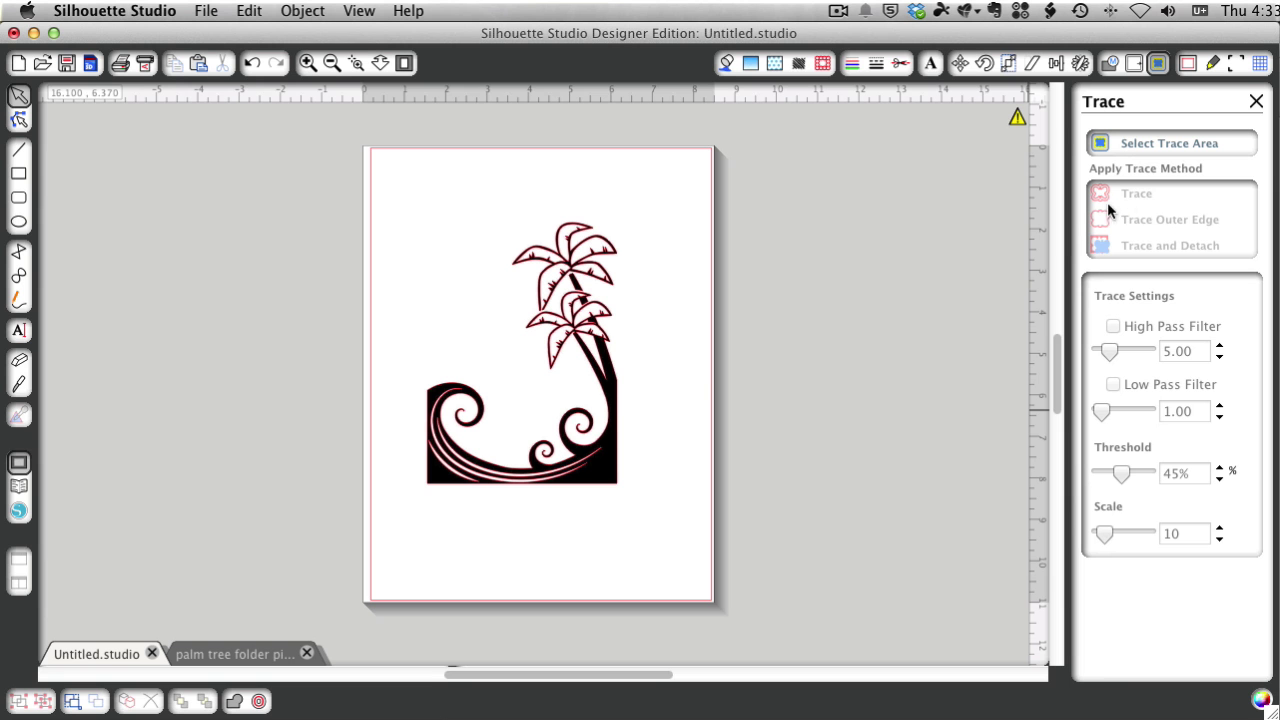
{"action": "left_click_drag", "start_coordinate": [592, 345], "coordinate": [908, 350]}
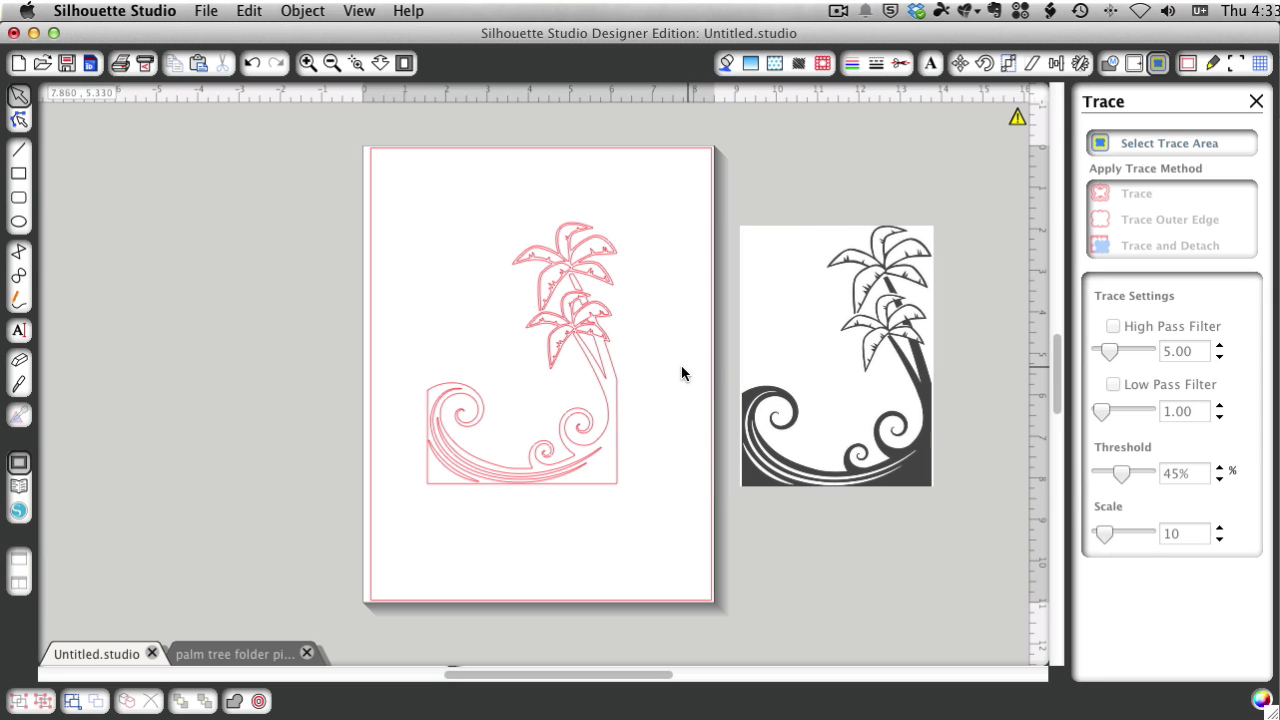
Fill the 4.590 × 6.290 in traced palm-and-wave shape with solid red
{"action": "left_click", "coordinate": [614, 371]}
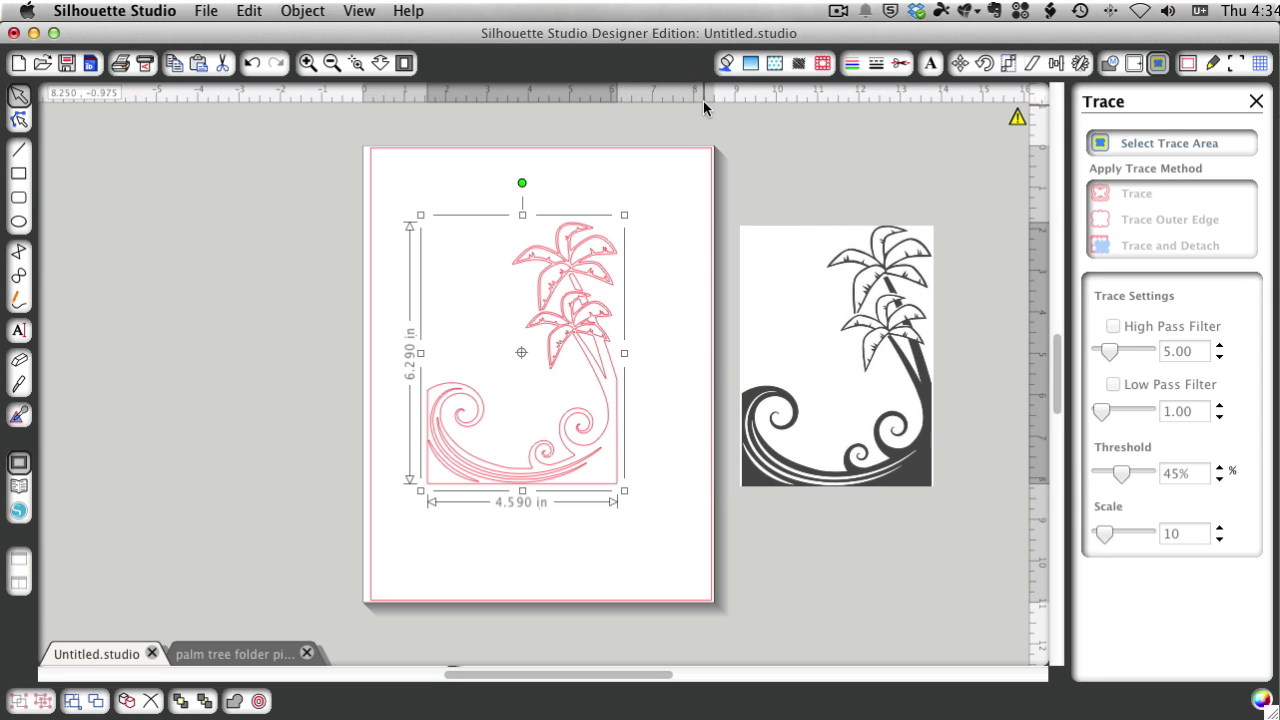
{"action": "left_click", "coordinate": [726, 62]}
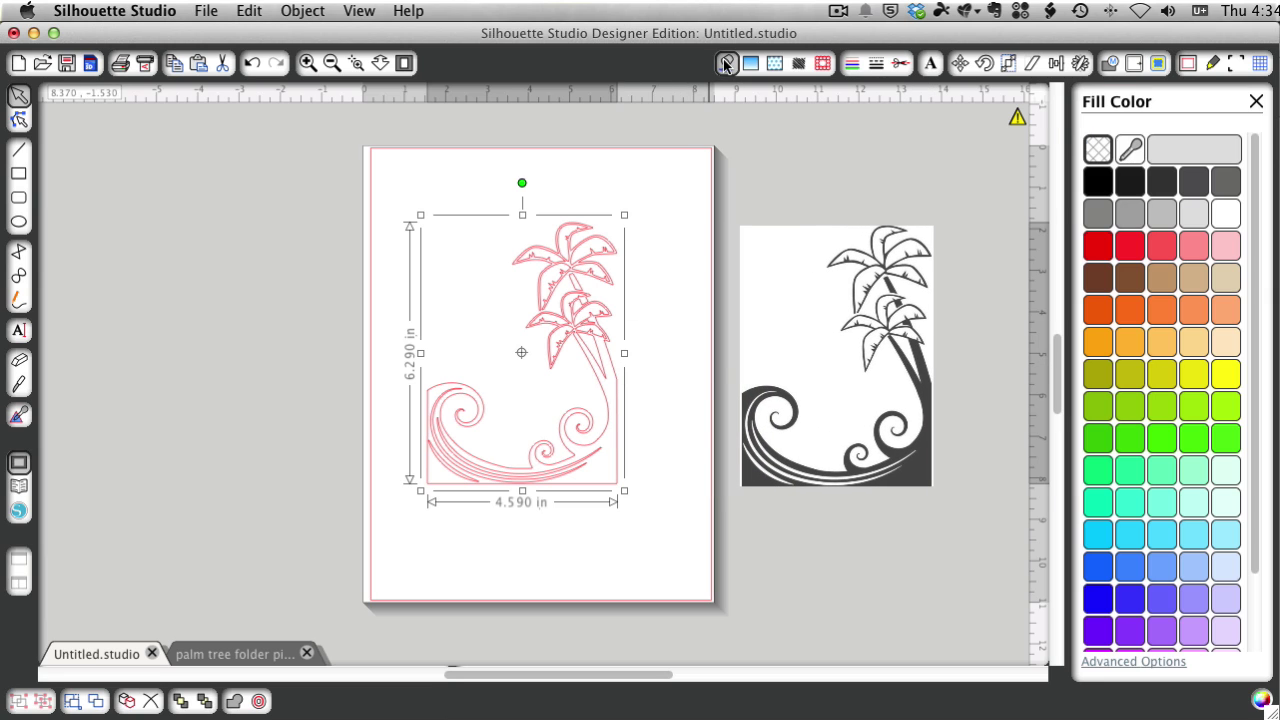
{"action": "left_click", "coordinate": [1094, 250]}
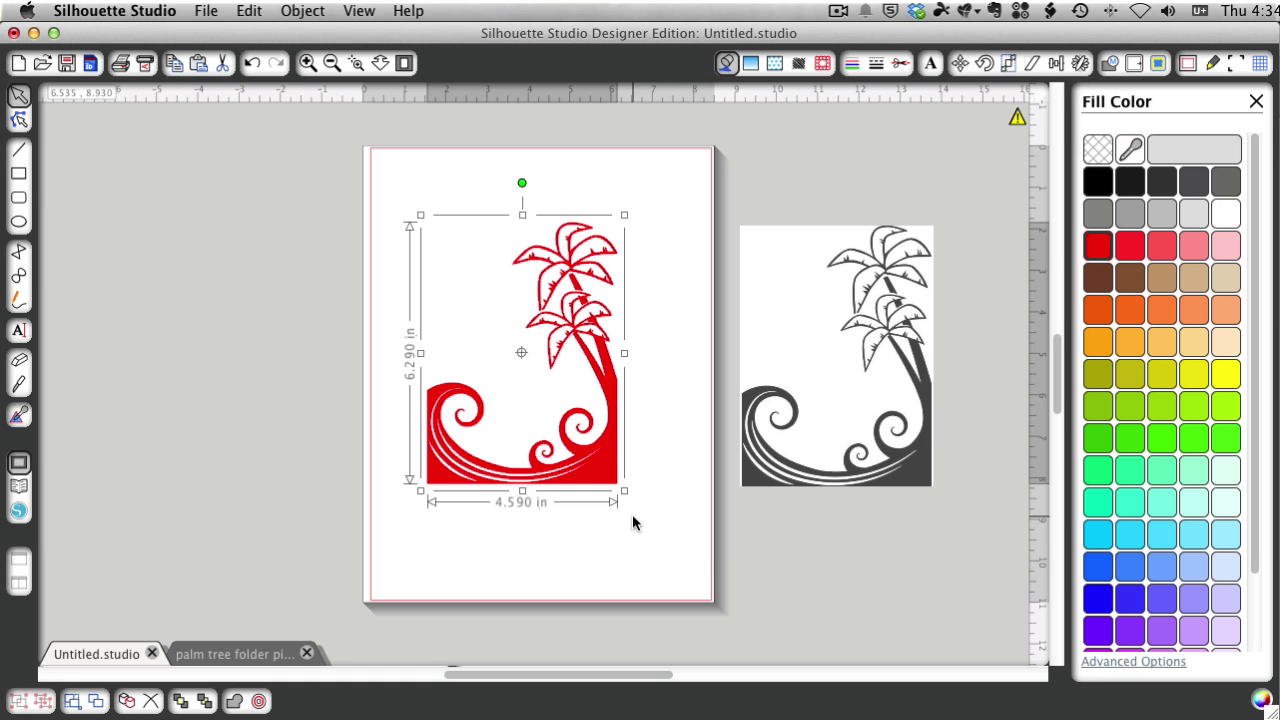
{"action": "left_click", "coordinate": [308, 63]}
{"action": "left_click", "coordinate": [308, 63]}
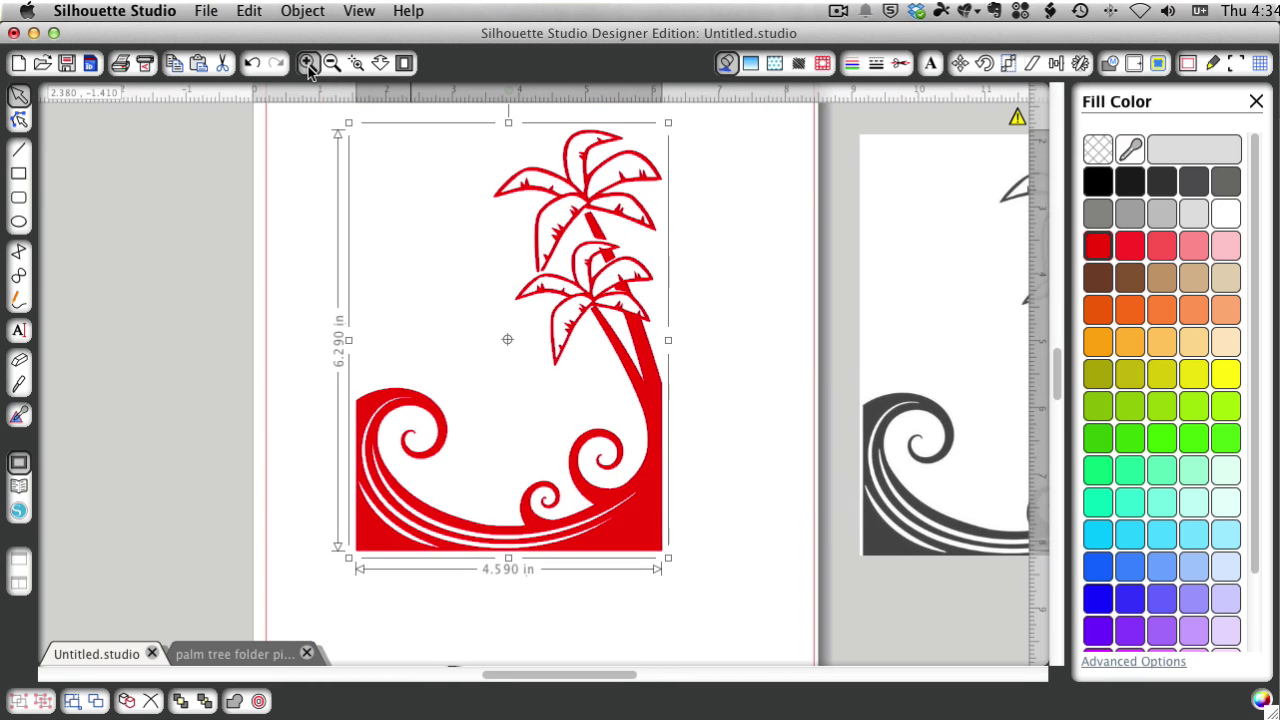
{"action": "left_click", "coordinate": [308, 63]}
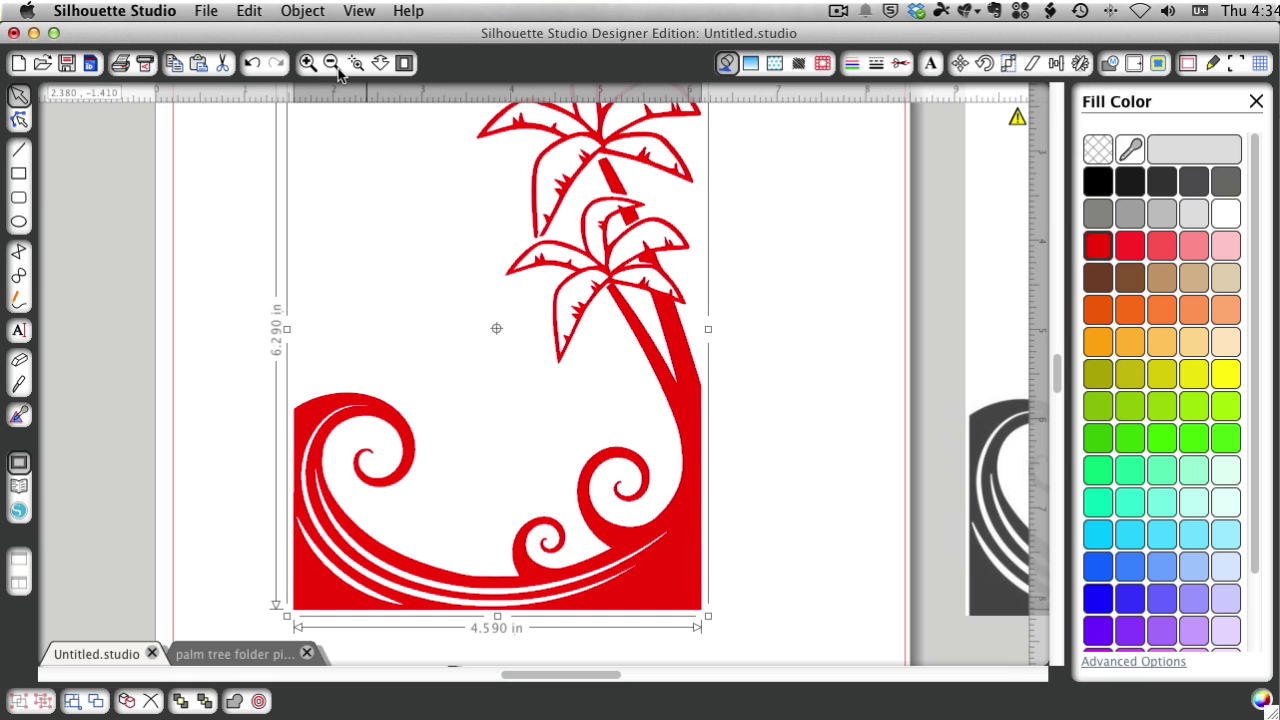
{"action": "left_click", "coordinate": [335, 68]}
{"action": "left_click", "coordinate": [335, 68]}
{"action": "left_click", "coordinate": [335, 68]}
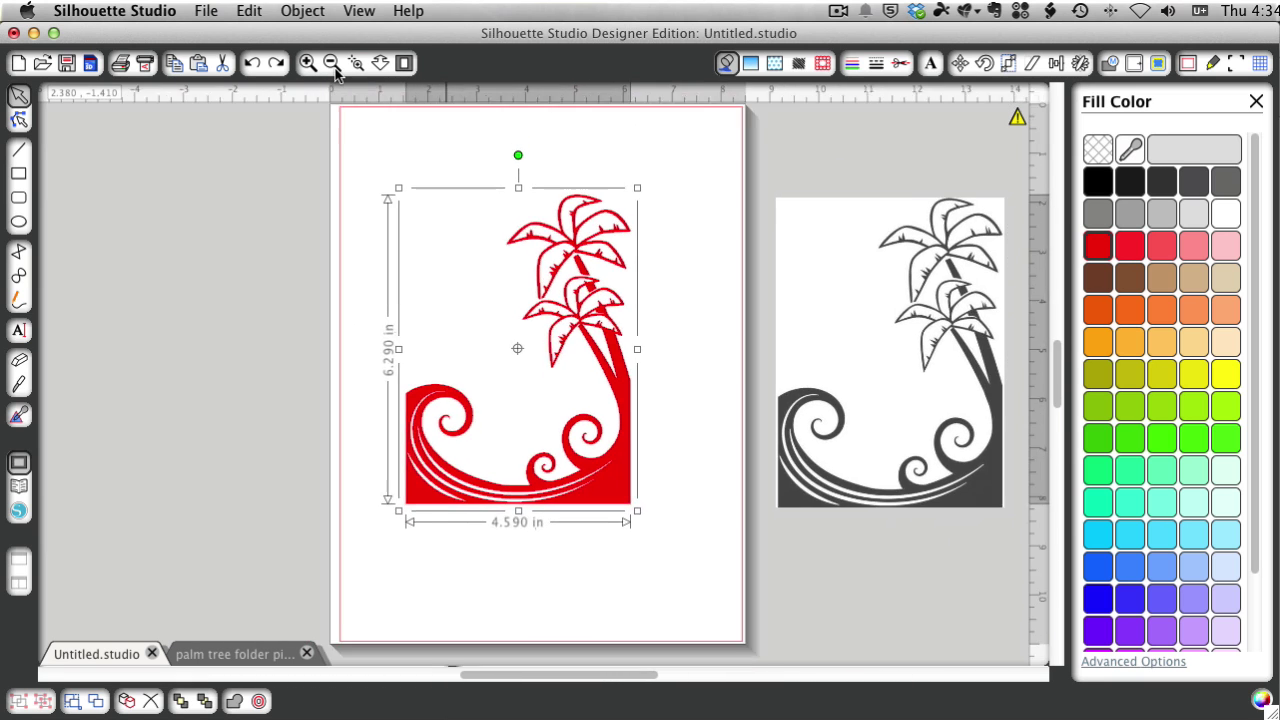
{"action": "left_click", "coordinate": [335, 68]}
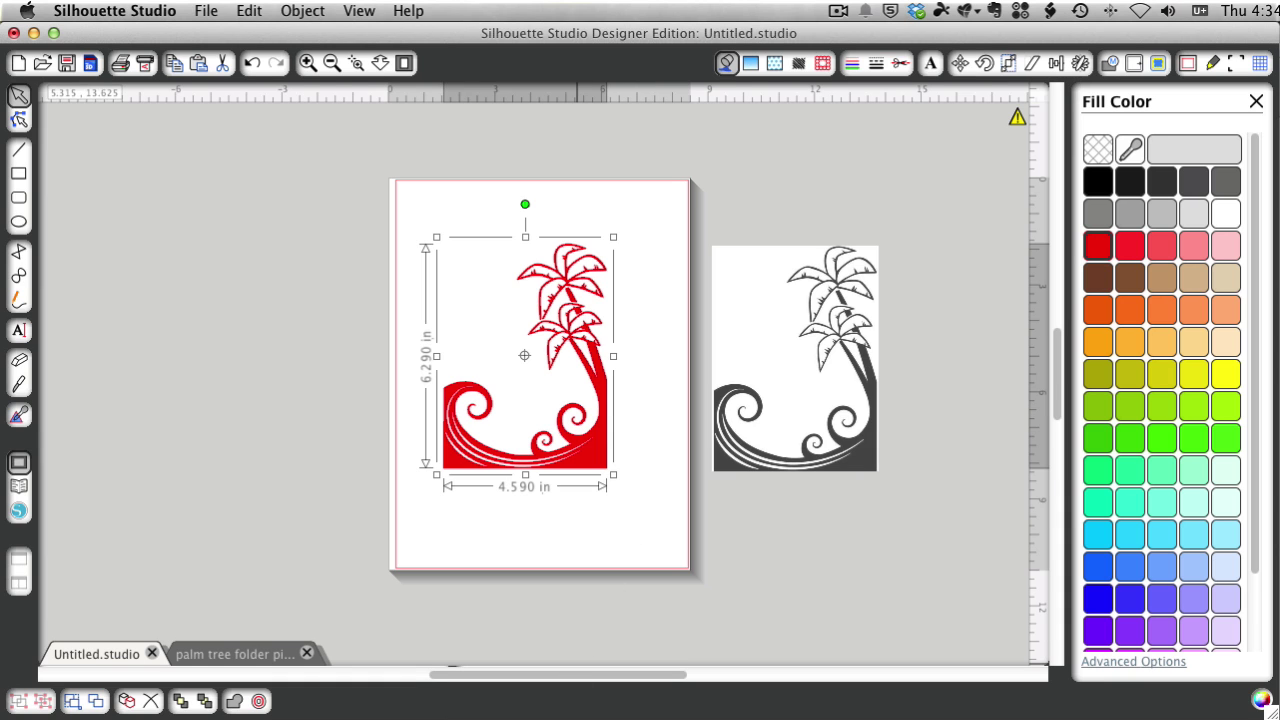
Drag the palm tree folder scan from the Dock onto the canvas and select it at 5.150 × 6.655 in
{"action": "left_click", "coordinate": [514, 683]}
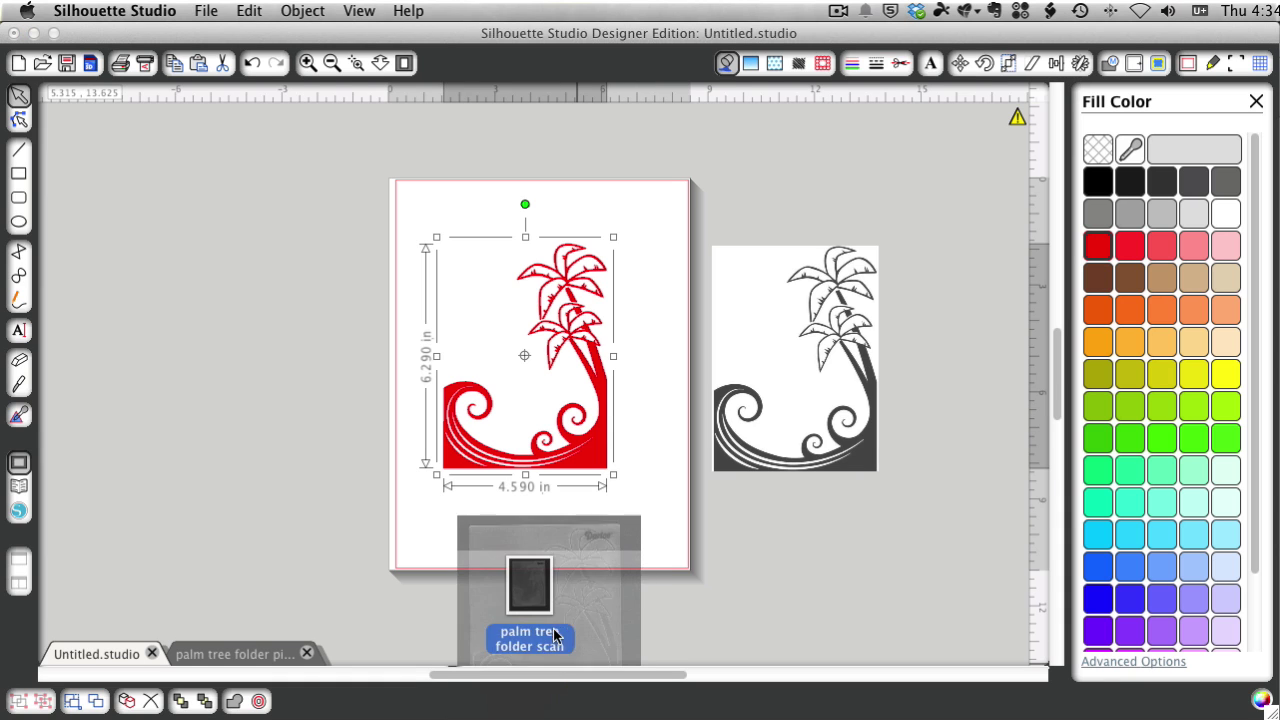
{"action": "left_click_drag", "start_coordinate": [529, 595], "coordinate": [486, 331]}
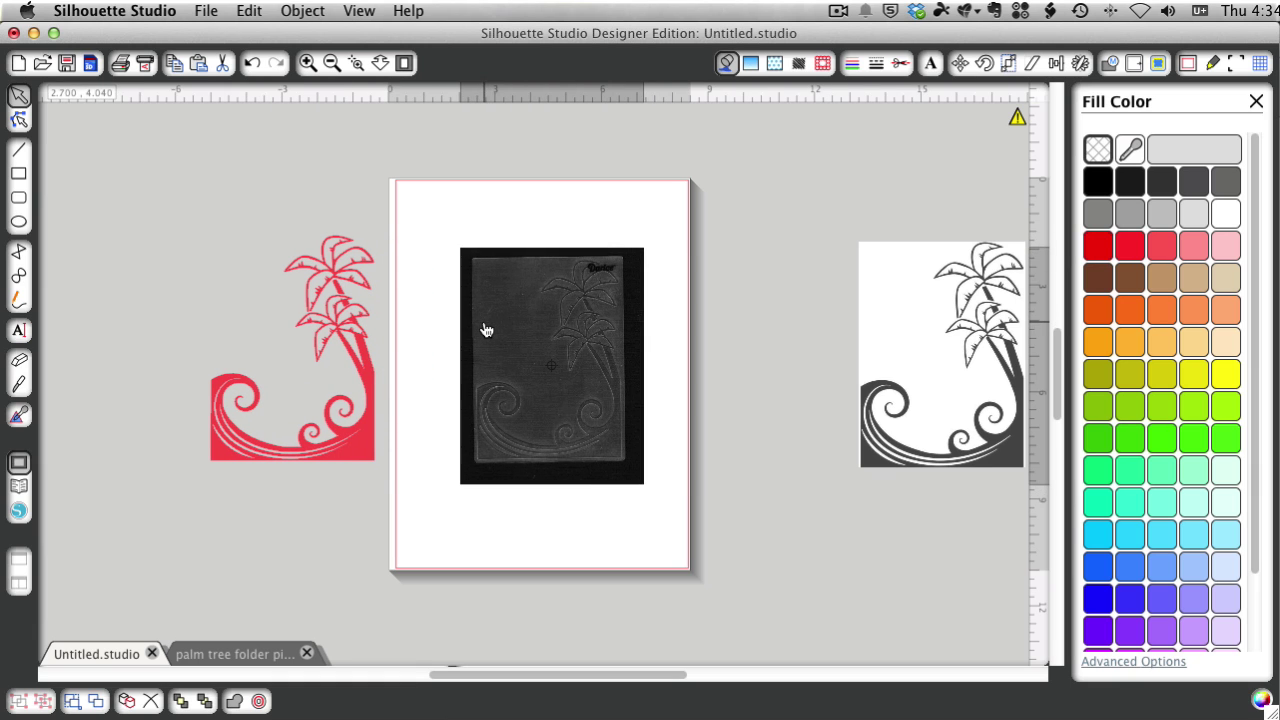
{"action": "left_click", "coordinate": [308, 62]}
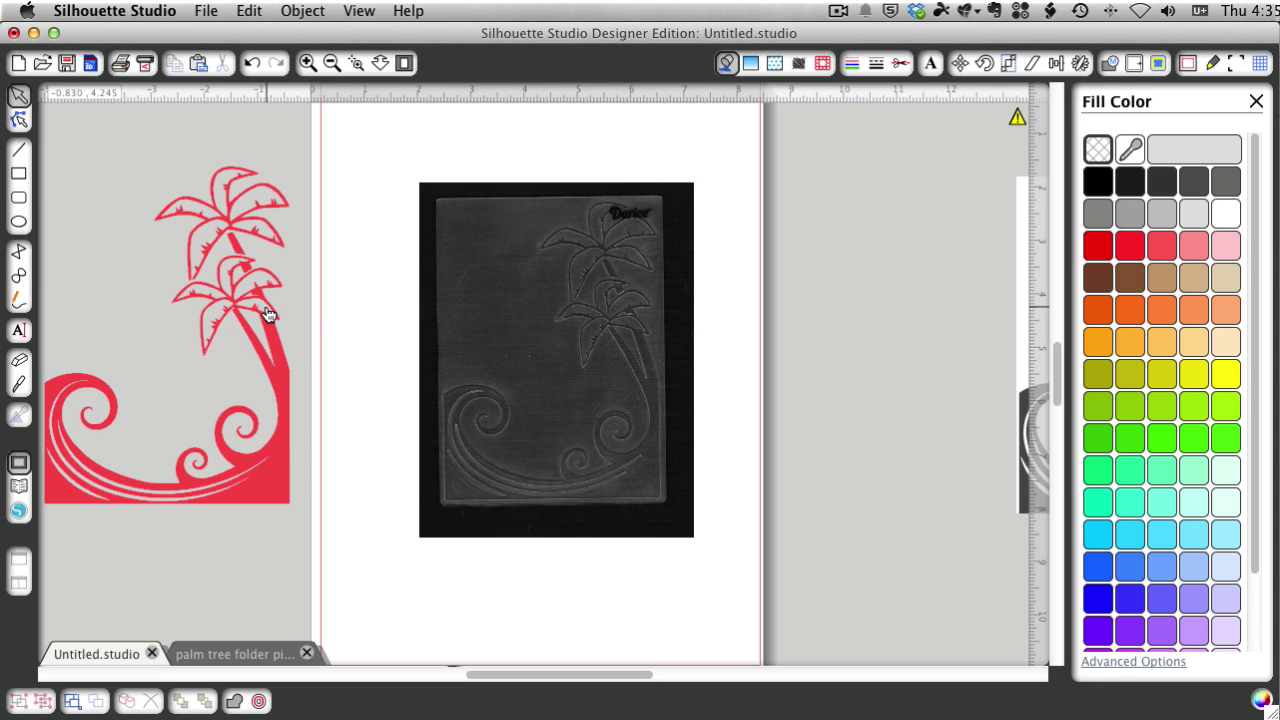
{"action": "left_click", "coordinate": [583, 326]}
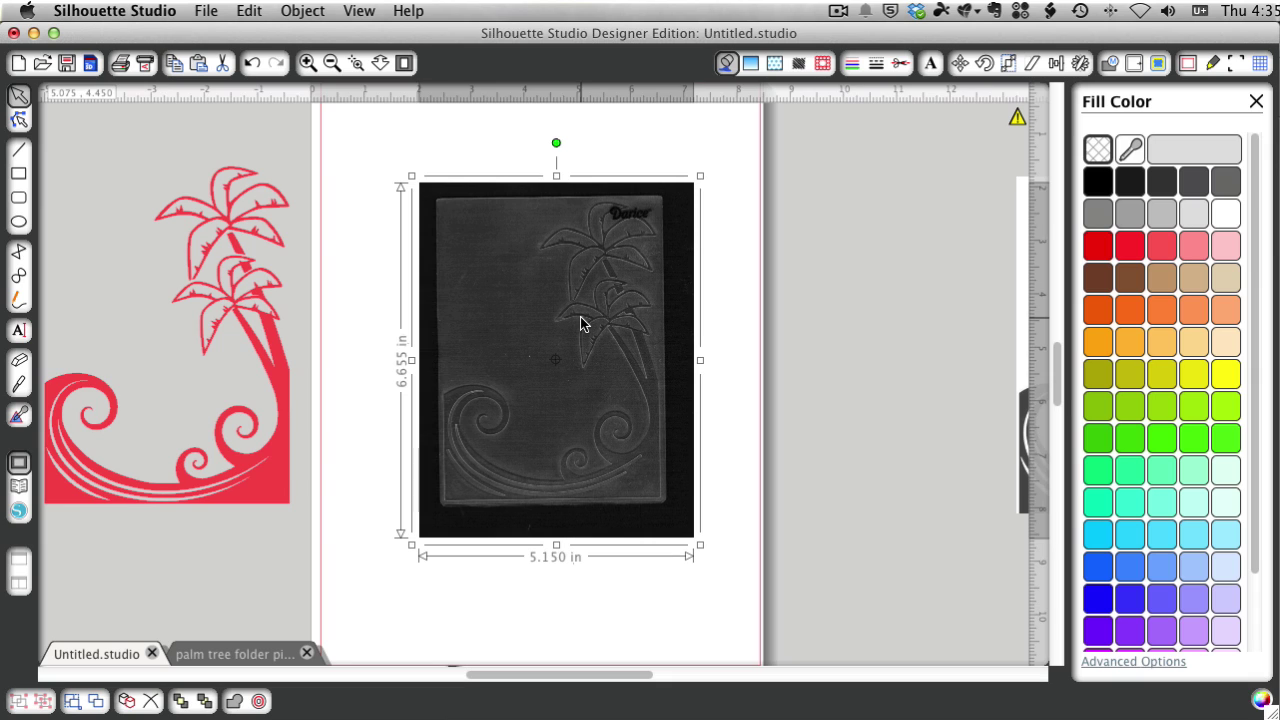
Draw a small rectangle to the left of the folder scan and select it
{"action": "left_click", "coordinate": [380, 318]}
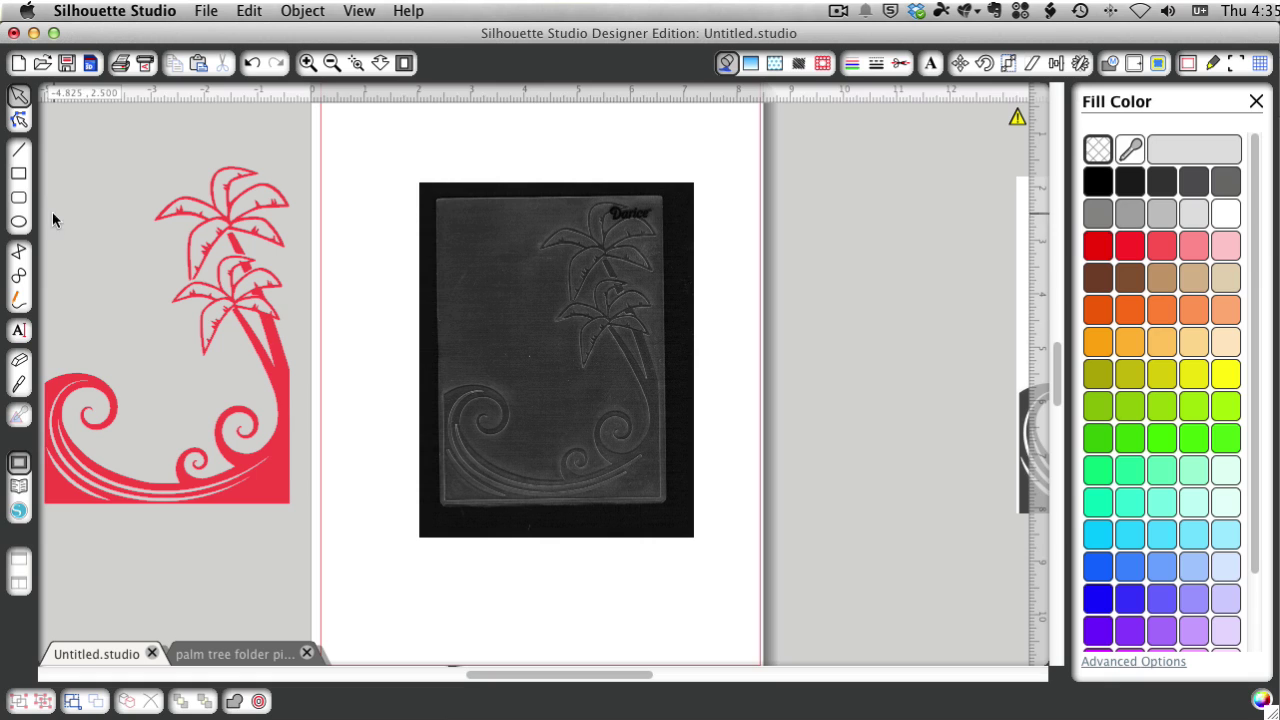
{"action": "left_click", "coordinate": [18, 173]}
{"action": "left_click_drag", "start_coordinate": [358, 187], "coordinate": [395, 265]}
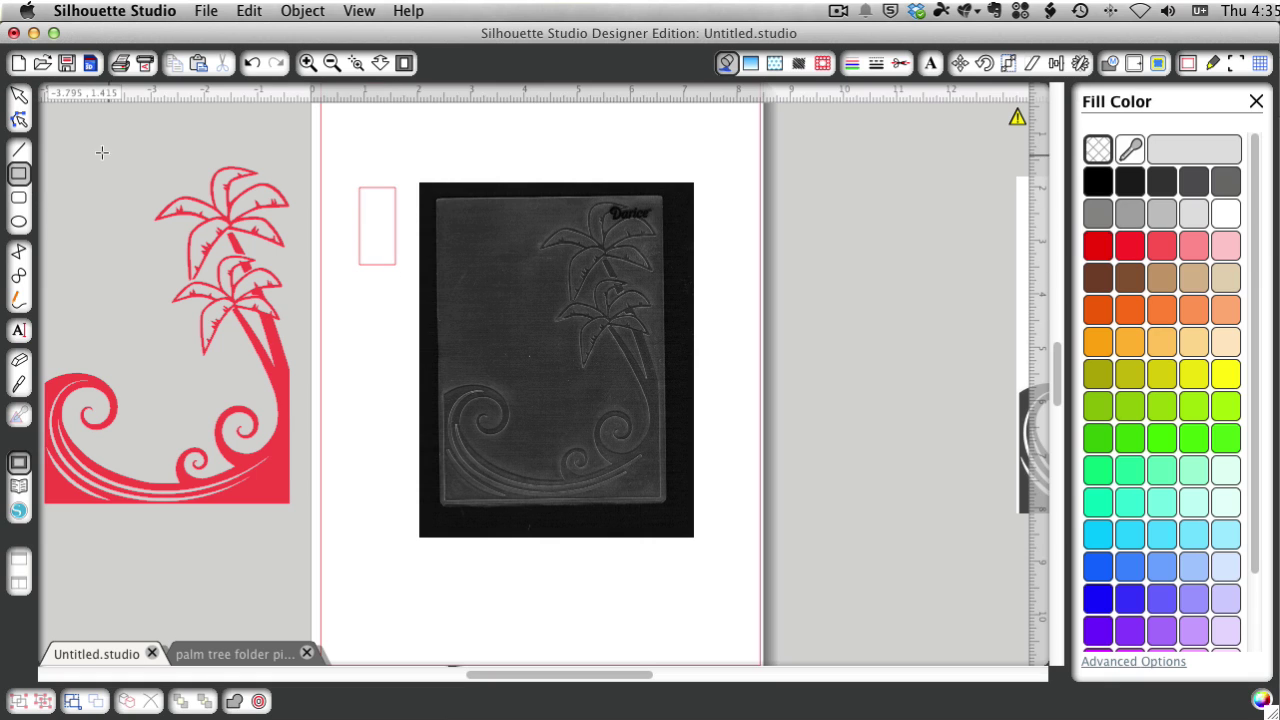
{"action": "left_click", "coordinate": [18, 94]}
{"action": "left_click", "coordinate": [390, 195]}
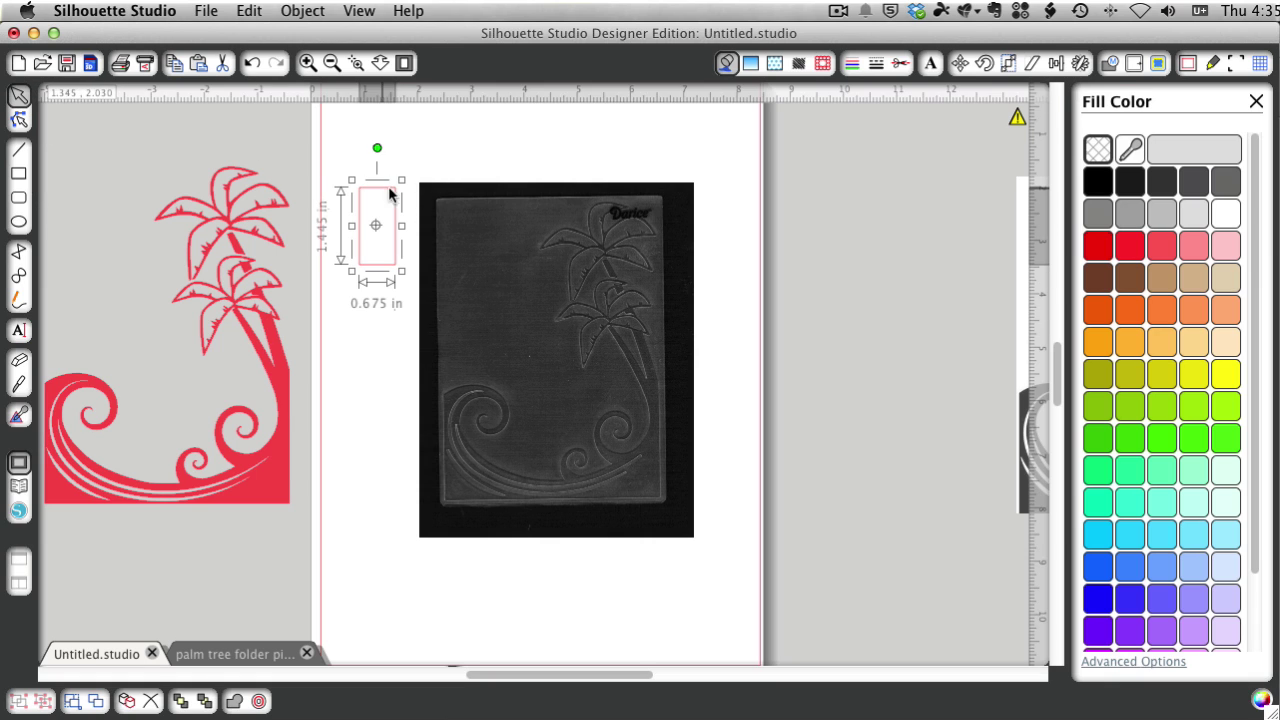
Resize the rectangle to 4.250 × 5.750 in and move it over the folder's embossed plate
{"action": "left_click", "coordinate": [1008, 64]}
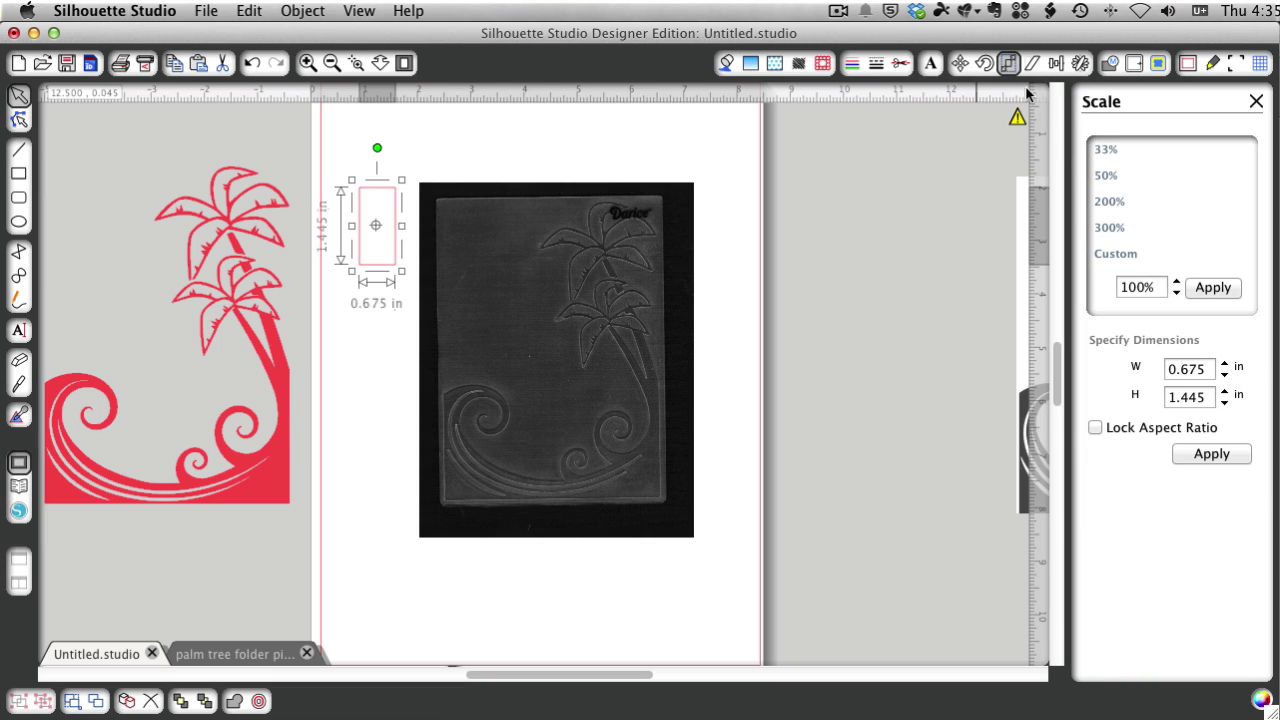
{"action": "double_click", "coordinate": [1183, 372]}
{"action": "type", "text": "4.25"}
{"action": "key", "text": "Tab"}
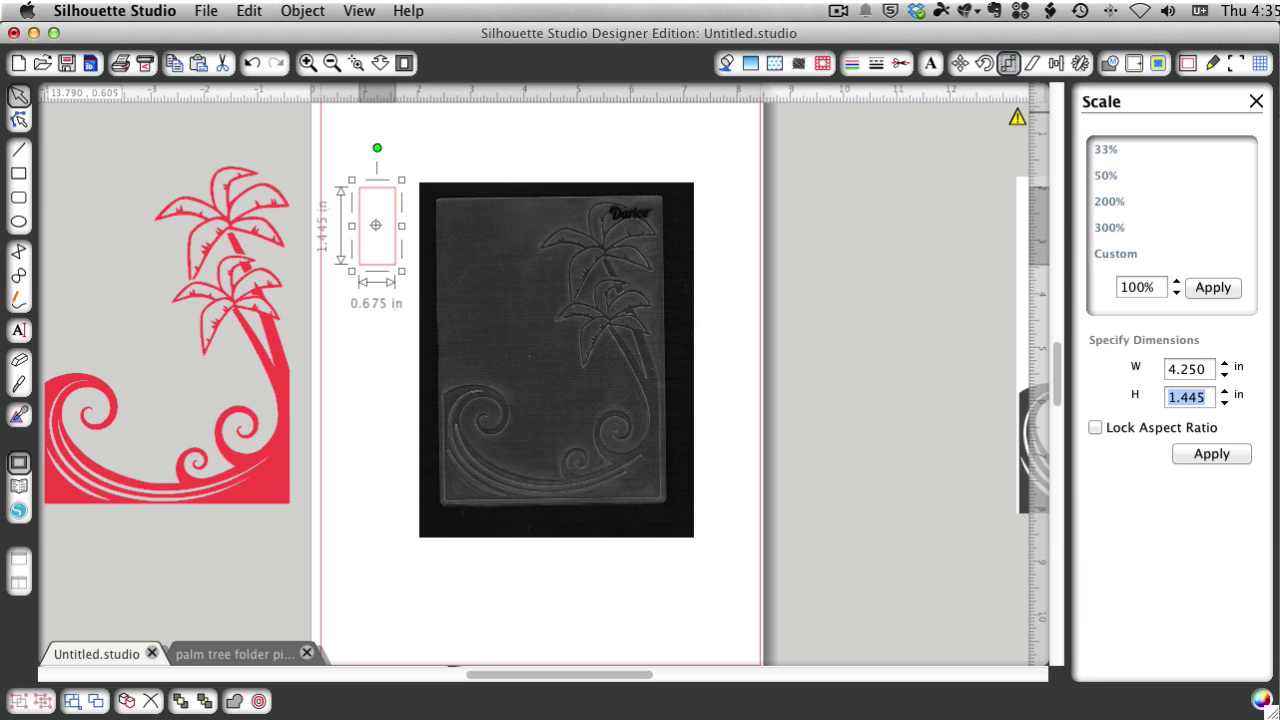
{"action": "type", "text": "5.75"}
{"action": "left_click", "coordinate": [1182, 454]}
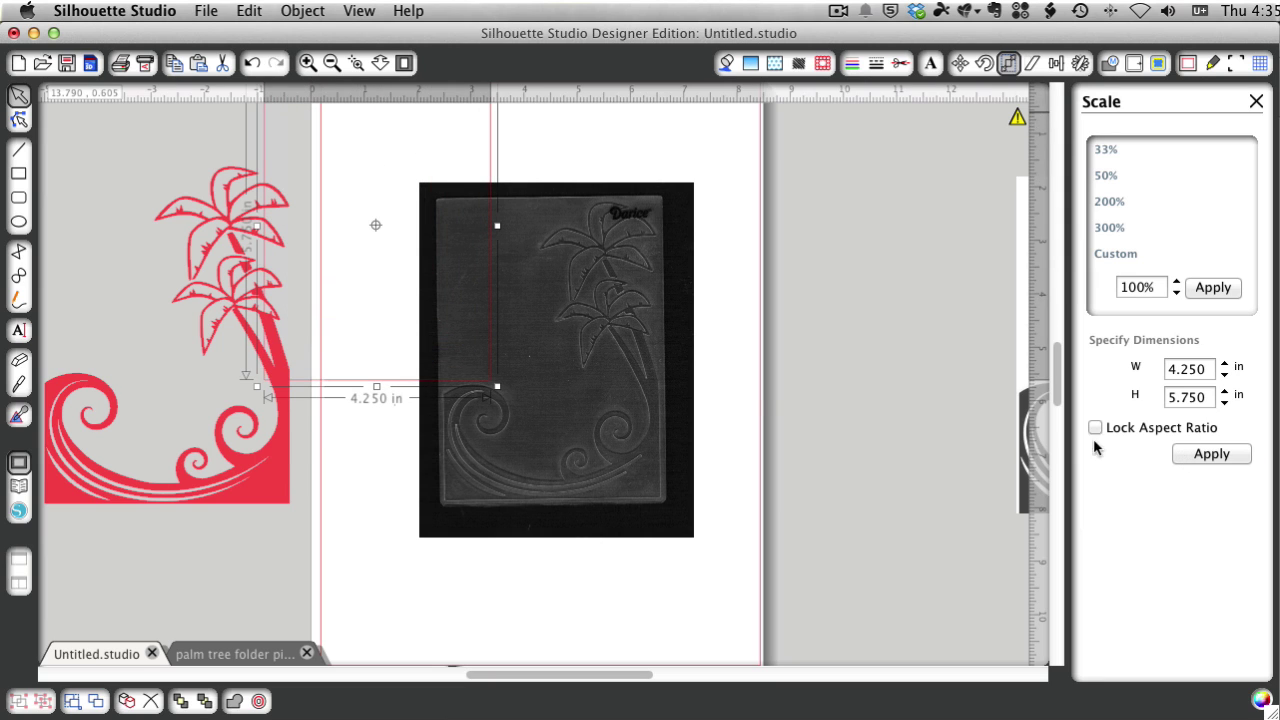
{"action": "left_click_drag", "start_coordinate": [497, 166], "coordinate": [668, 290]}
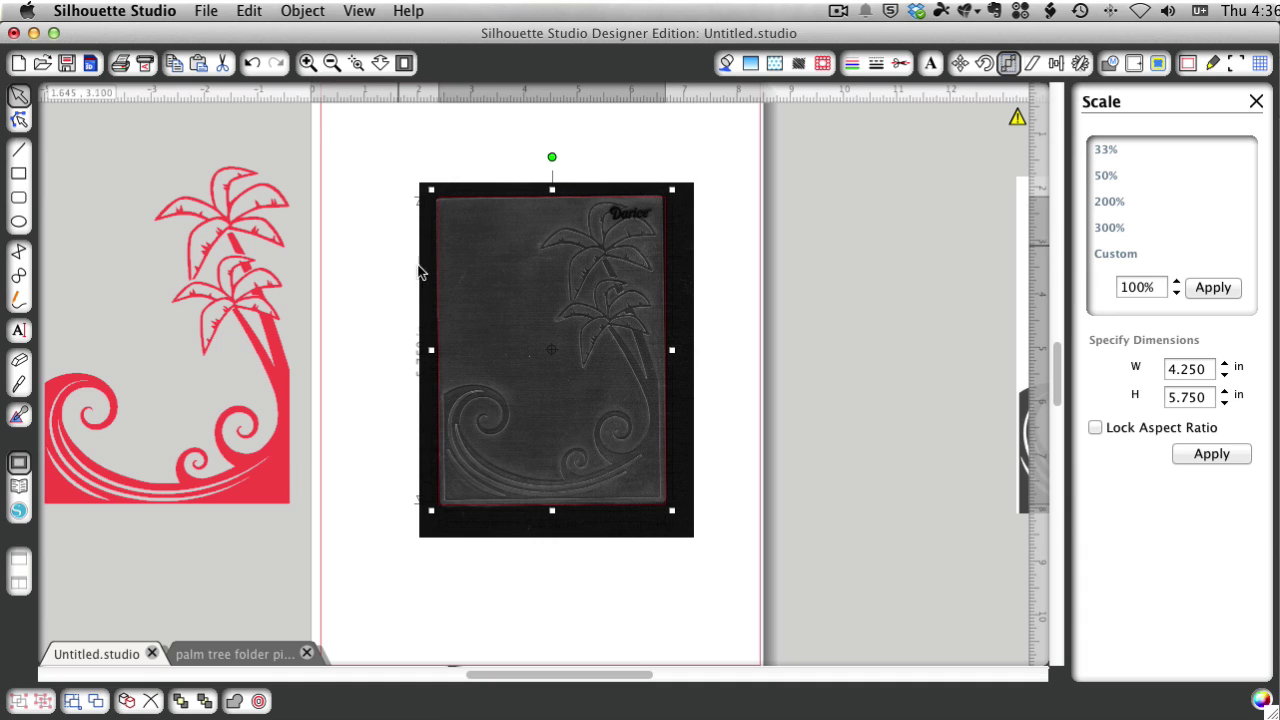
Undo a stray rectangle rotation, then rotate the folder scan slightly to square it with the rectangle
{"action": "scroll", "coordinate": [760, 320], "scroll_direction": "up", "scroll_amount": 2}
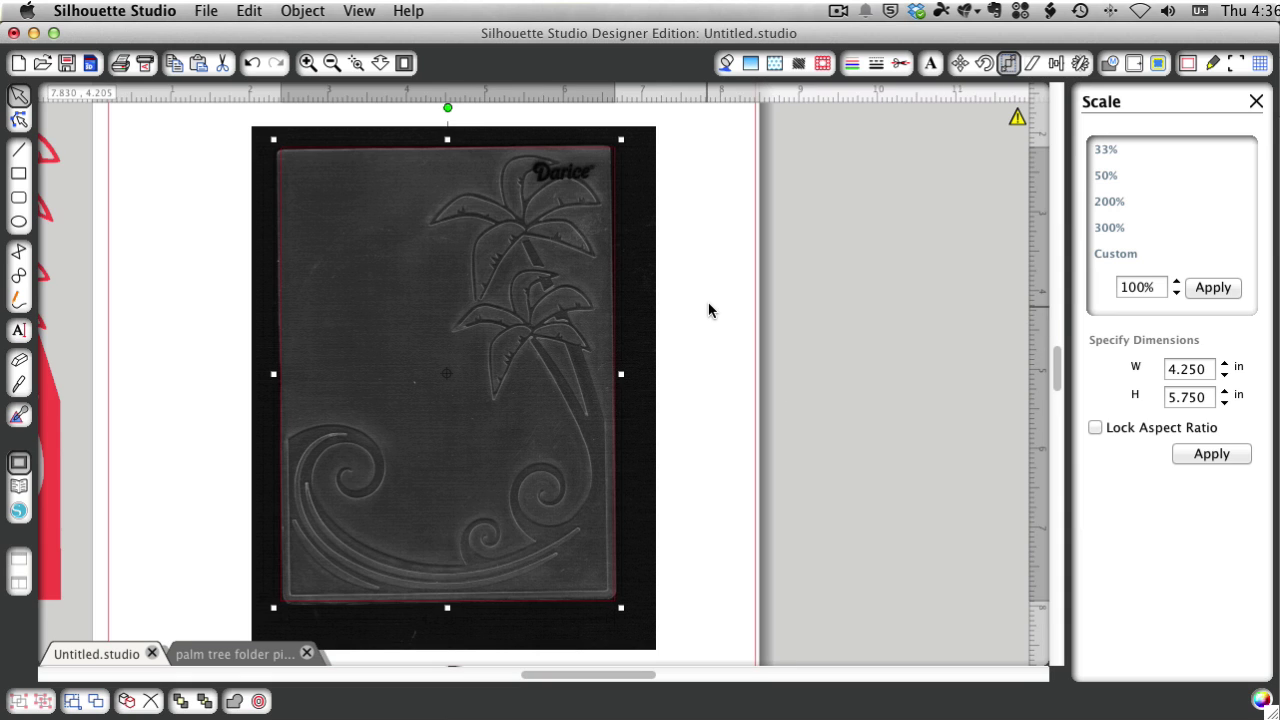
{"action": "left_click_drag", "start_coordinate": [708, 294], "coordinate": [726, 317]}
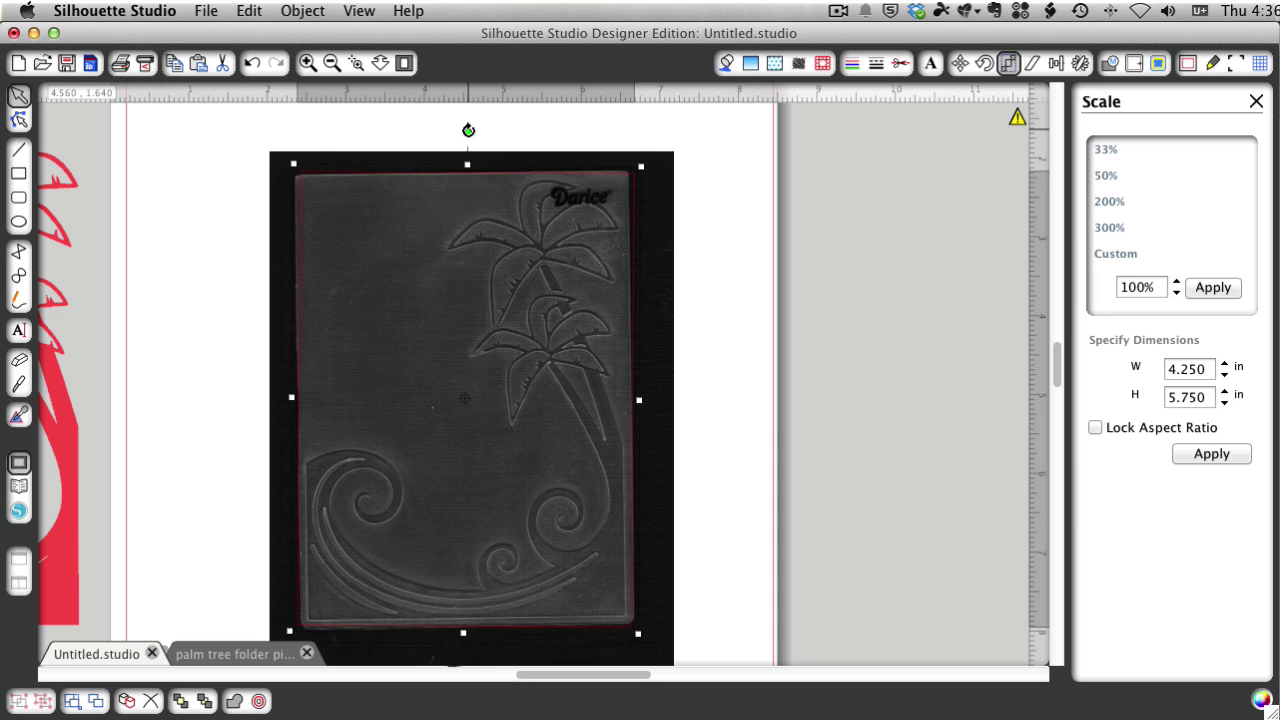
{"action": "left_click_drag", "start_coordinate": [468, 130], "coordinate": [473, 131]}
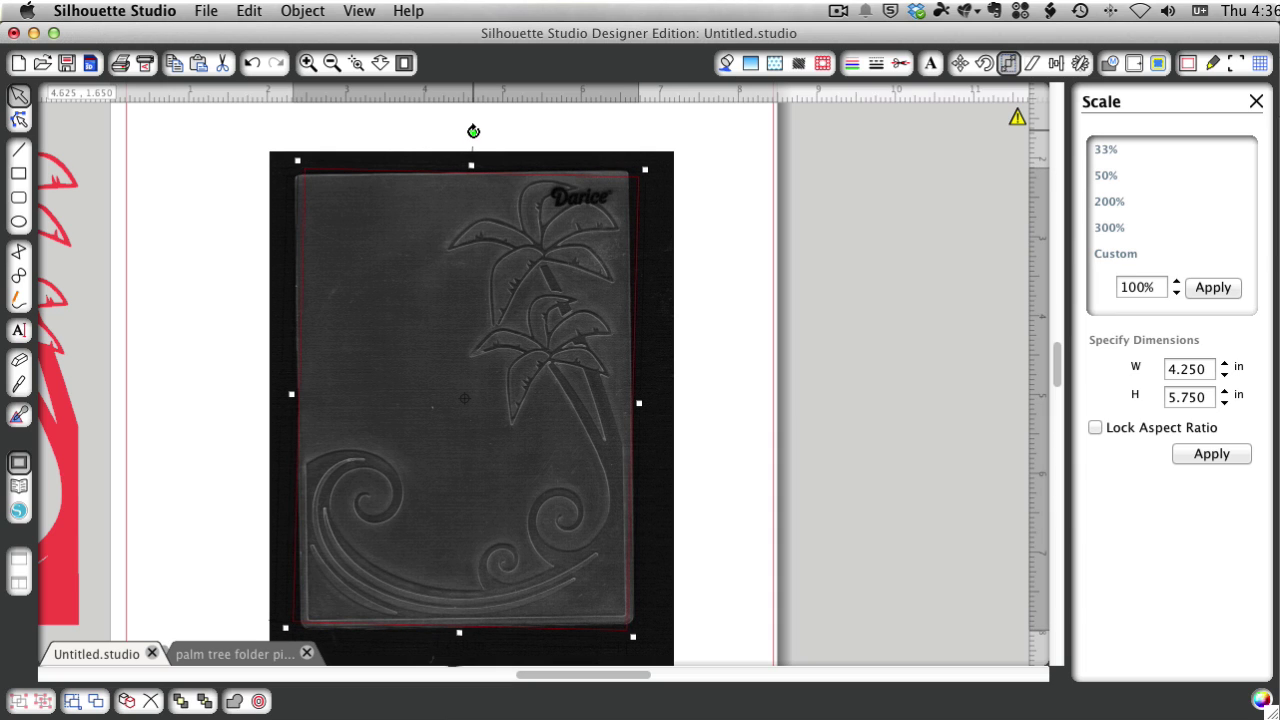
{"action": "key", "text": "super+z"}
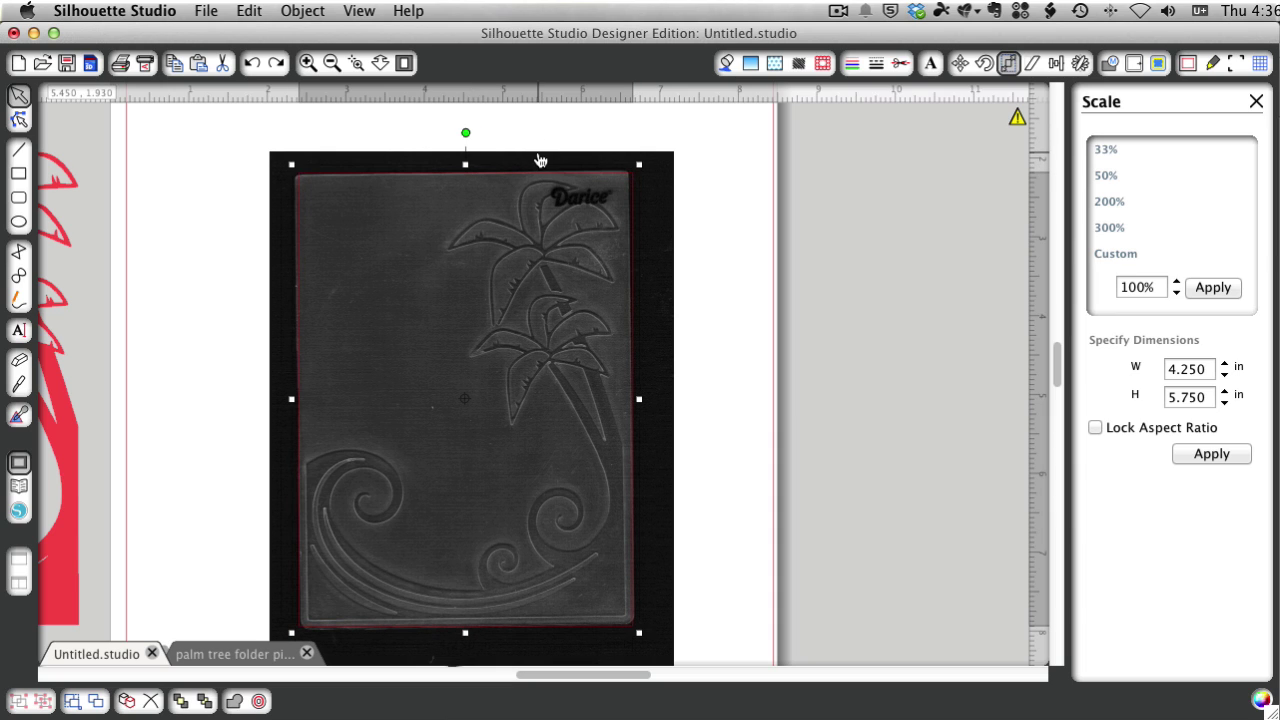
{"action": "left_click", "coordinate": [540, 160]}
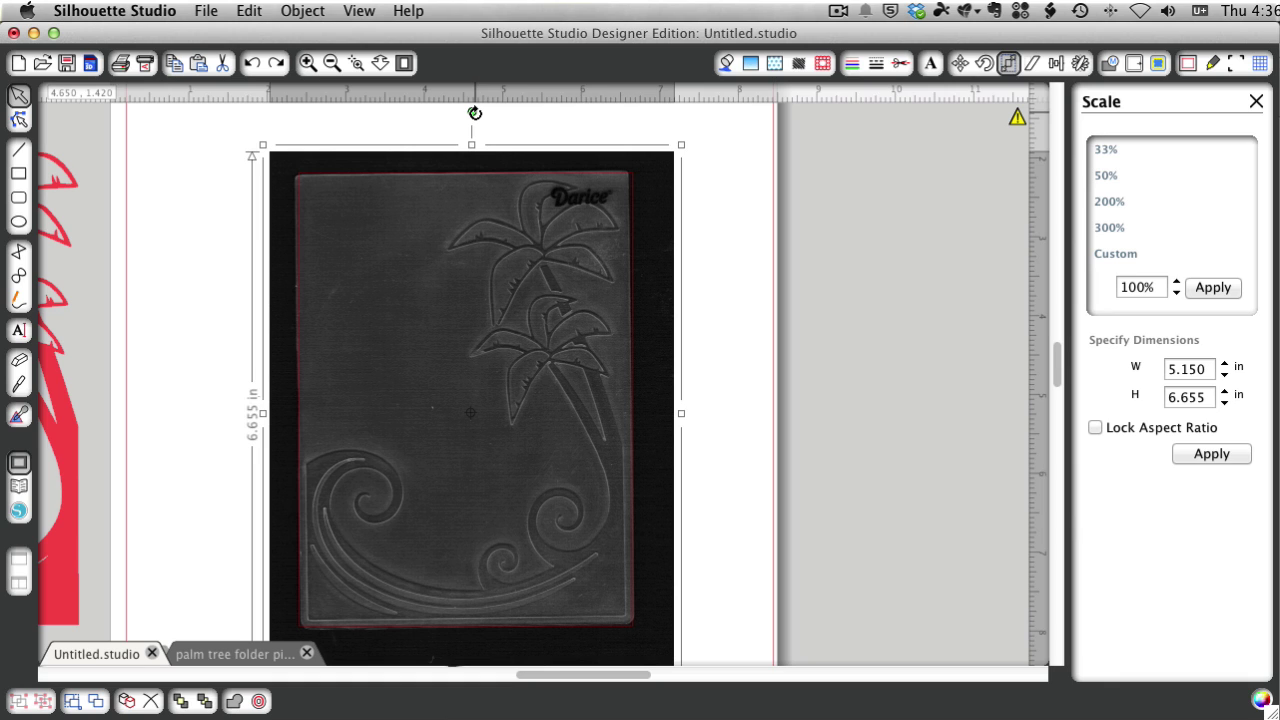
{"action": "left_click_drag", "start_coordinate": [475, 113], "coordinate": [479, 111]}
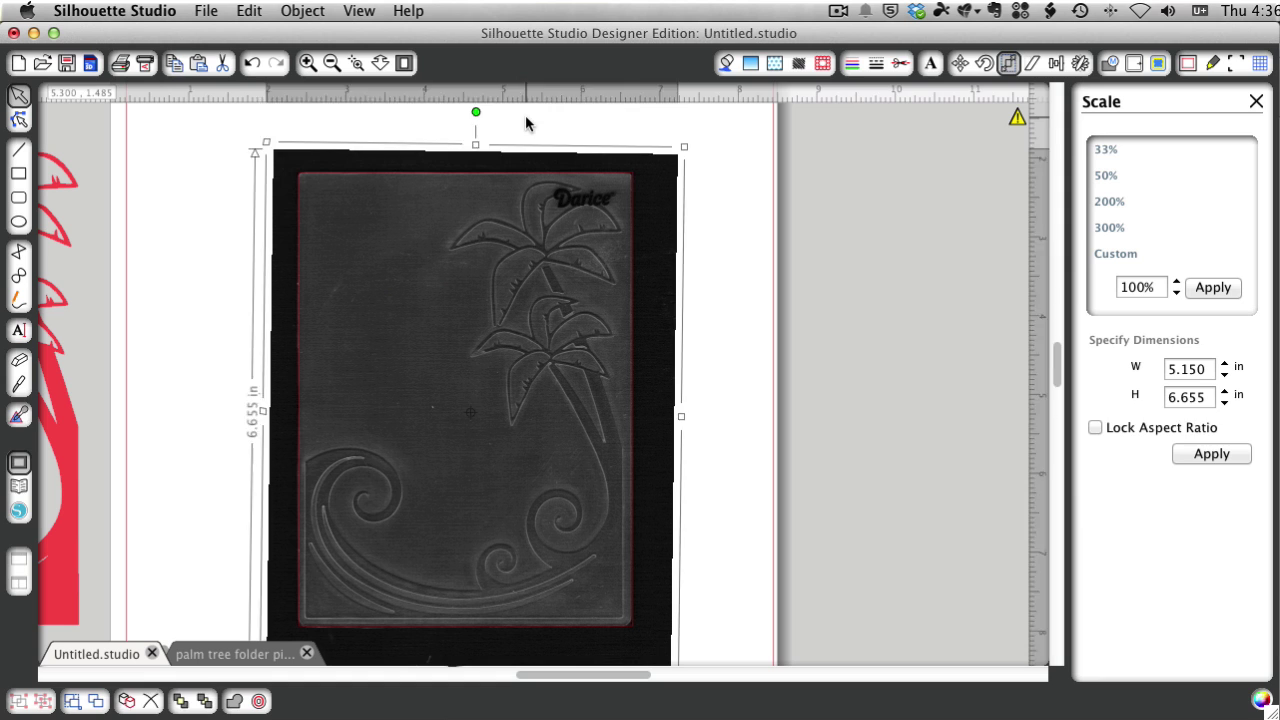
{"action": "left_click", "coordinate": [525, 115]}
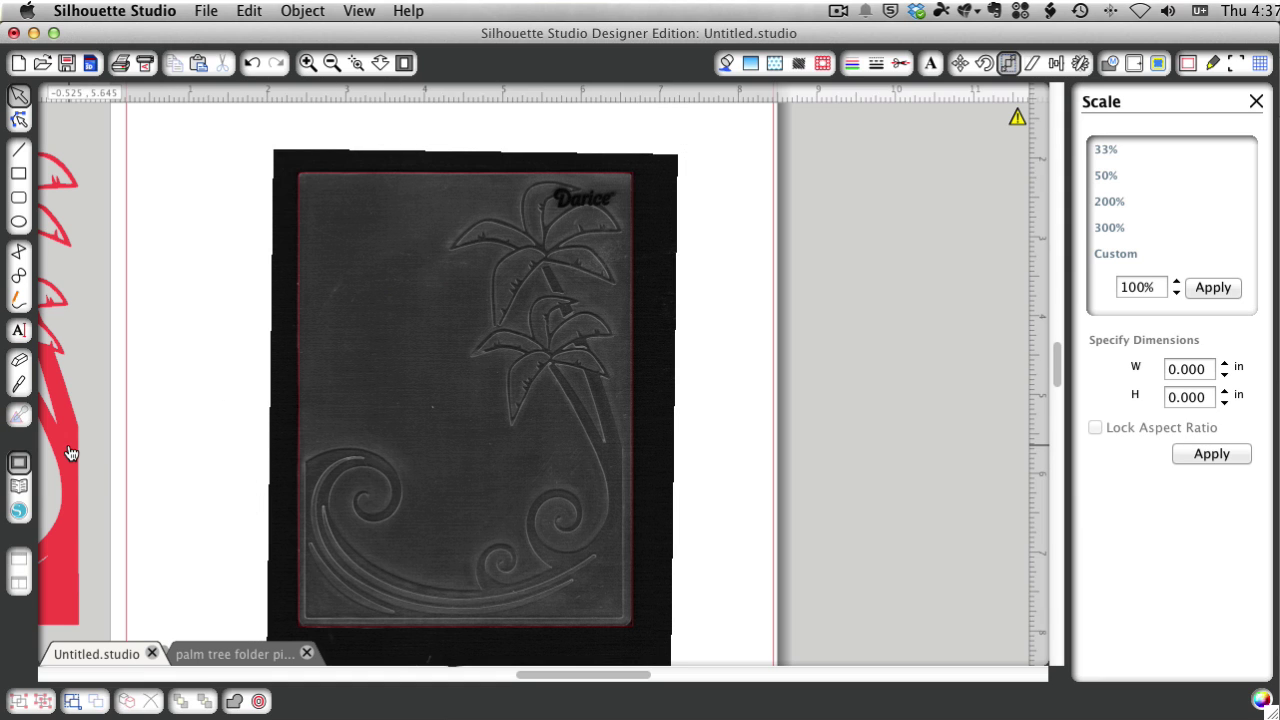
Move the red palm shape from beside the page onto the embossing folder scan
{"action": "left_click_drag", "start_coordinate": [73, 450], "coordinate": [237, 457]}
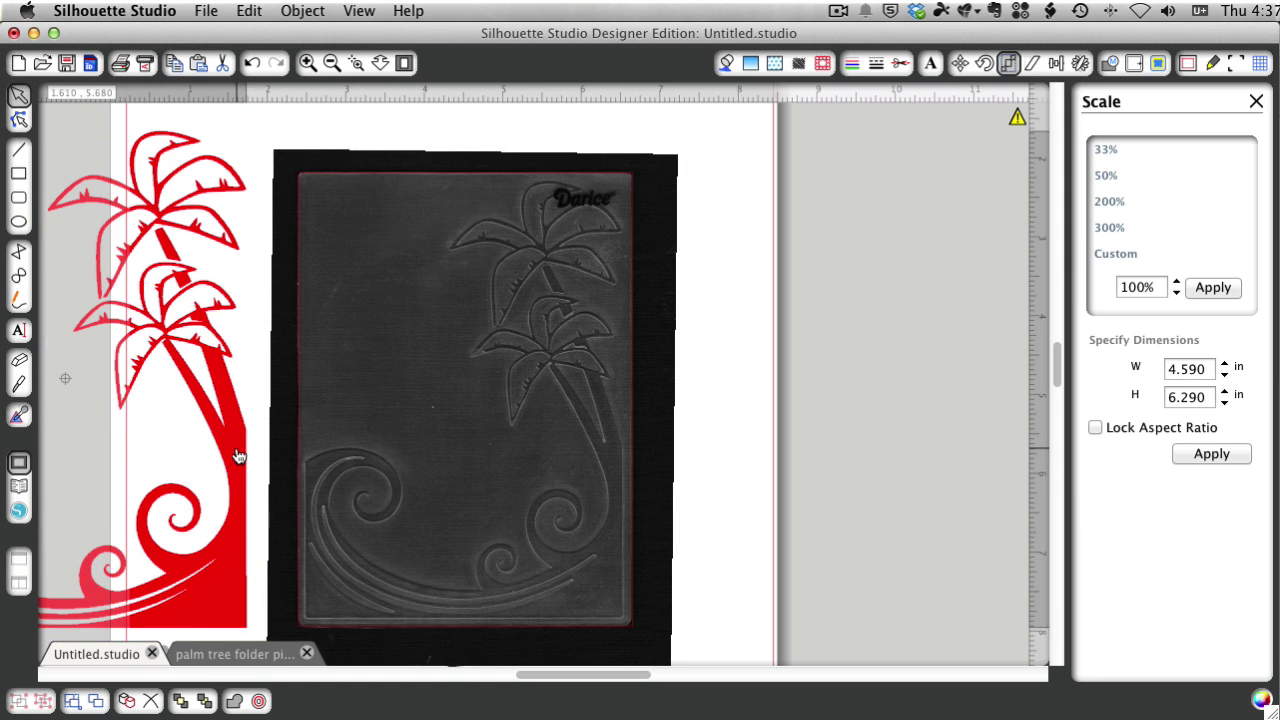
{"action": "right_click", "coordinate": [237, 457]}
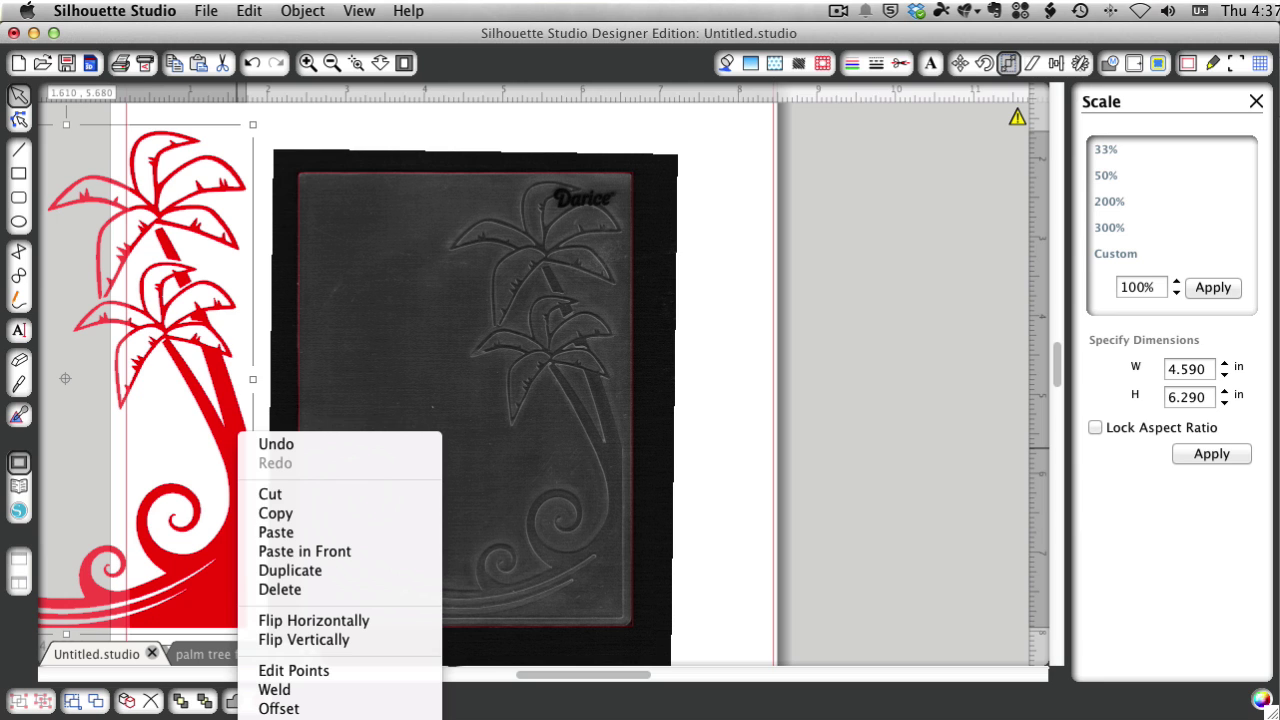
{"action": "key", "text": "Escape"}
{"action": "left_click_drag", "start_coordinate": [229, 443], "coordinate": [624, 431]}
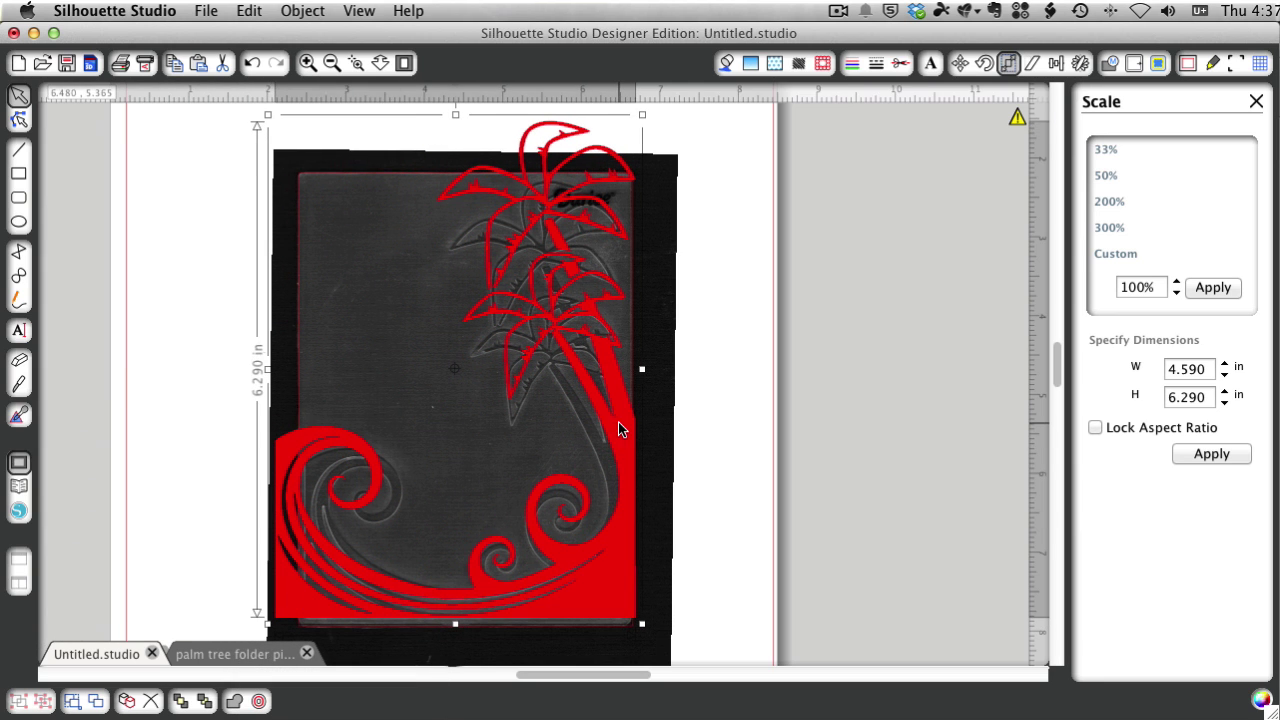
Set the palm shape's red fill transparency to 85%
{"action": "left_click", "coordinate": [722, 64]}
{"action": "left_click", "coordinate": [1145, 662]}
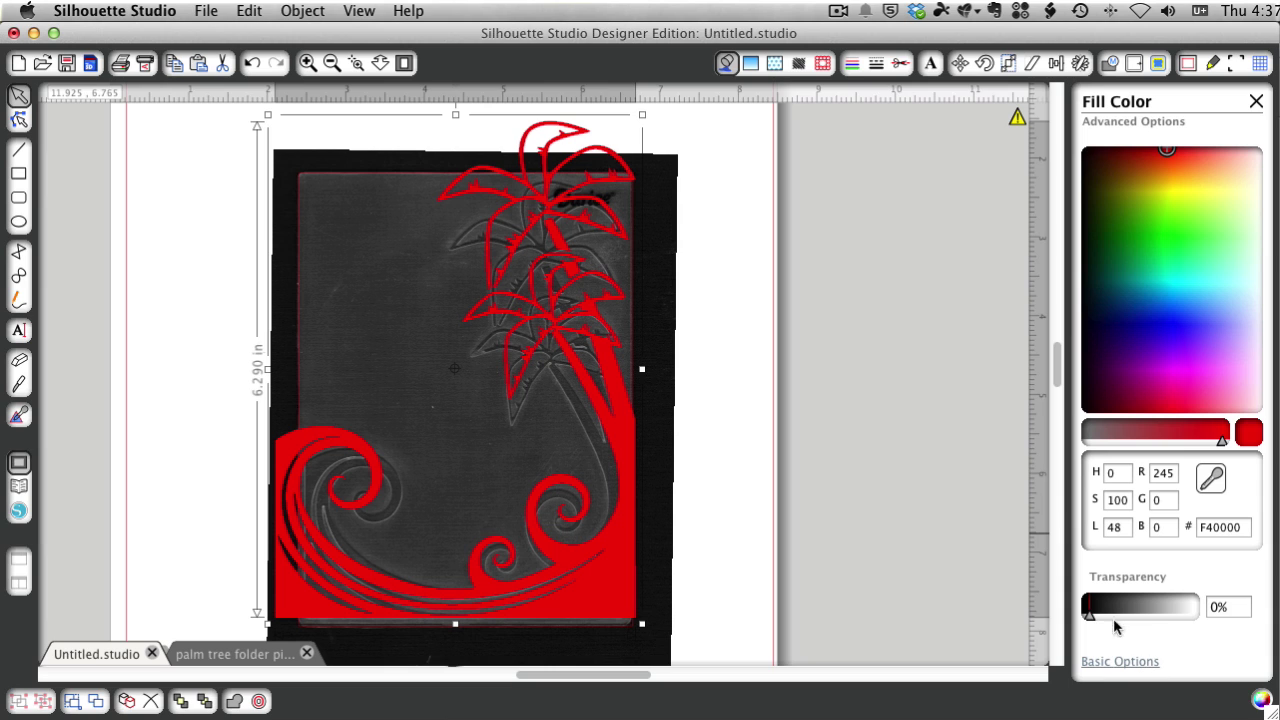
{"action": "left_click_drag", "start_coordinate": [1090, 615], "coordinate": [1178, 618]}
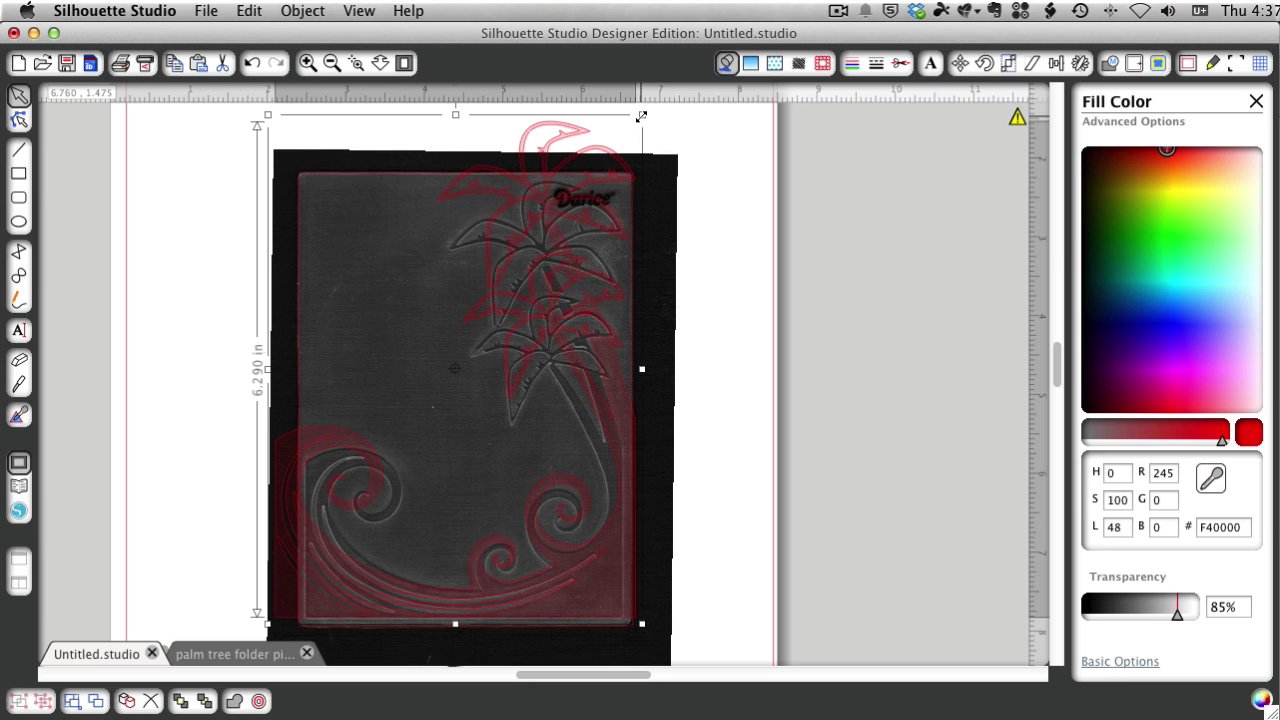
Scale the palm design to about 5.5 in tall and nudge it to match the embossed trees and waves
{"action": "left_click_drag", "start_coordinate": [641, 116], "coordinate": [591, 171]}
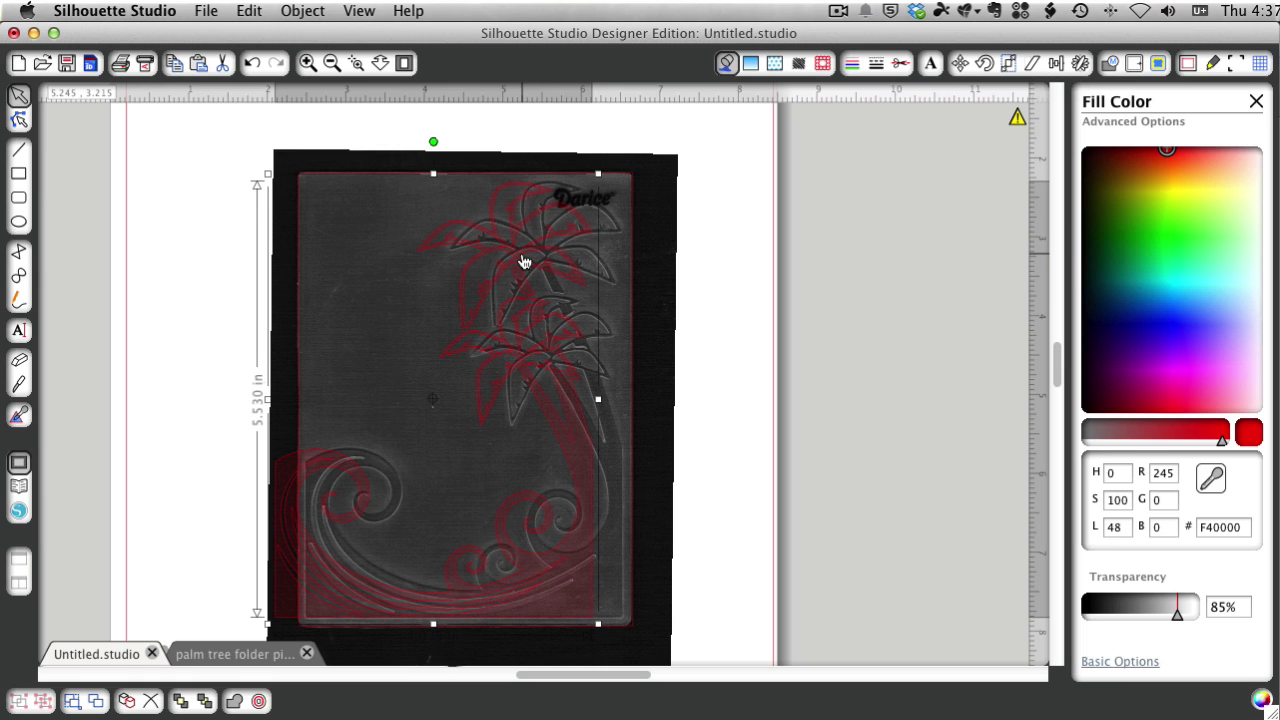
{"action": "left_click_drag", "start_coordinate": [522, 261], "coordinate": [557, 261]}
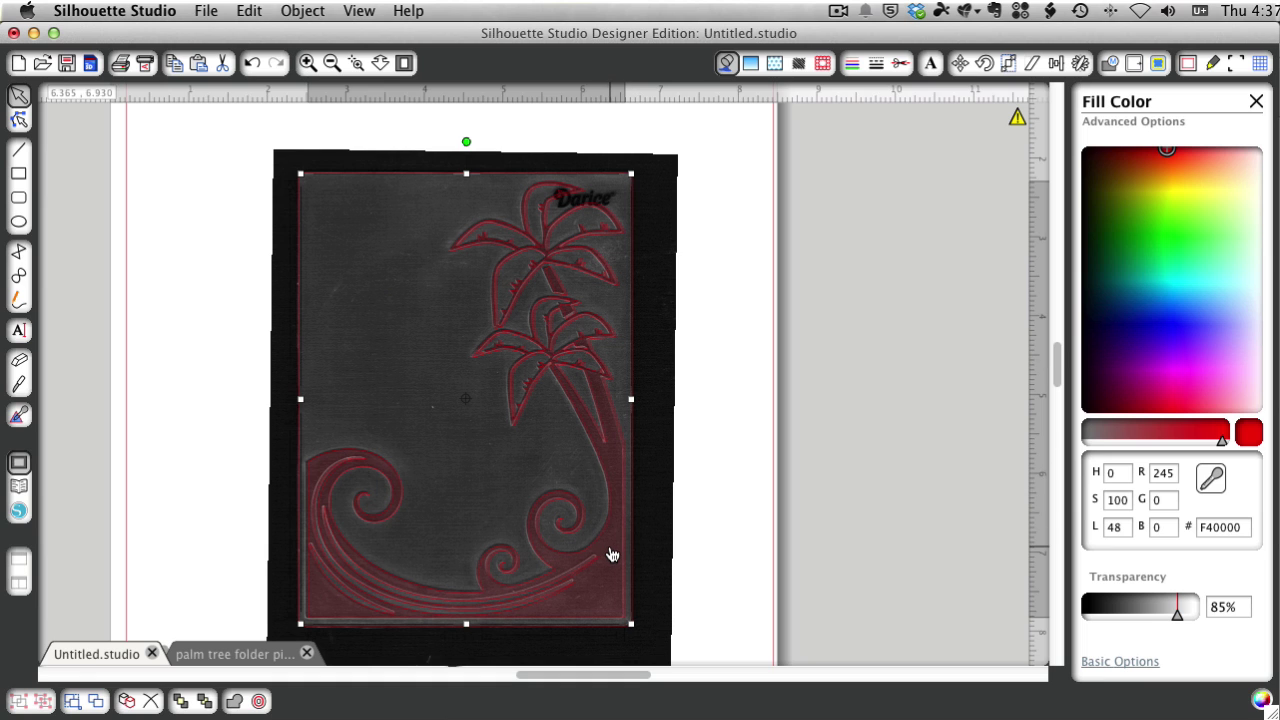
{"action": "left_click_drag", "start_coordinate": [612, 555], "coordinate": [611, 552]}
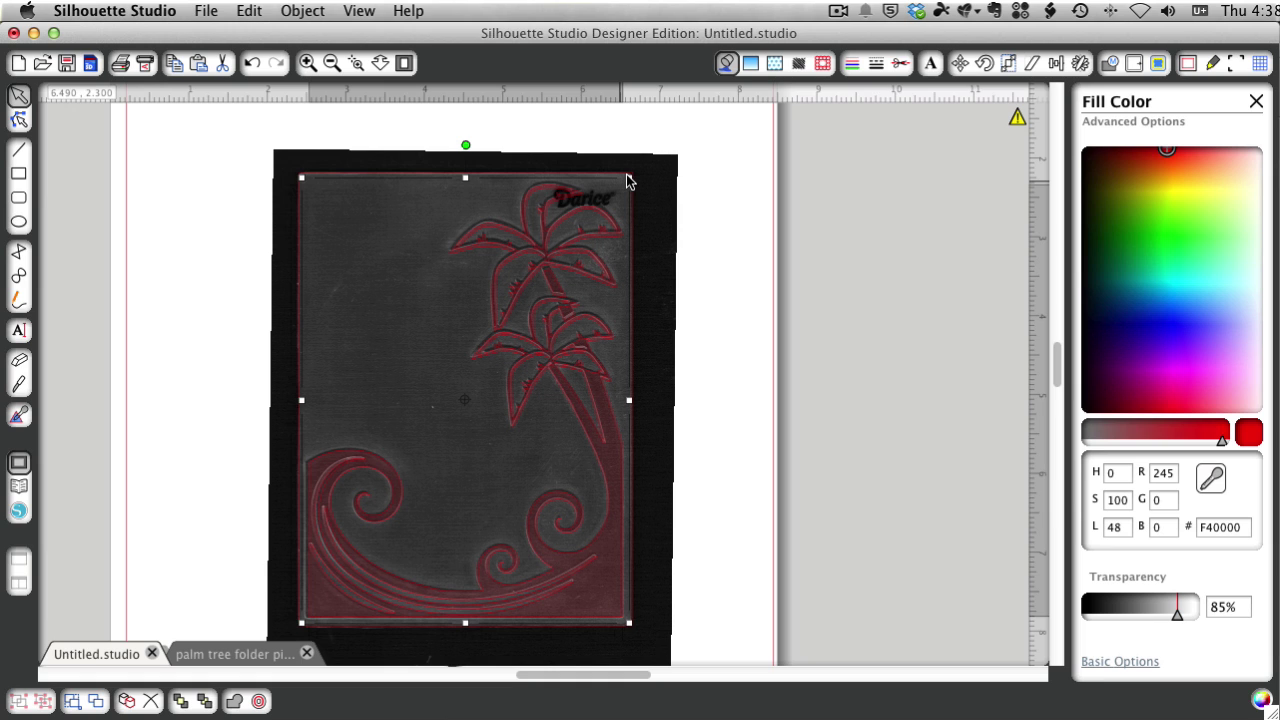
{"action": "left_click_drag", "start_coordinate": [626, 178], "coordinate": [628, 175]}
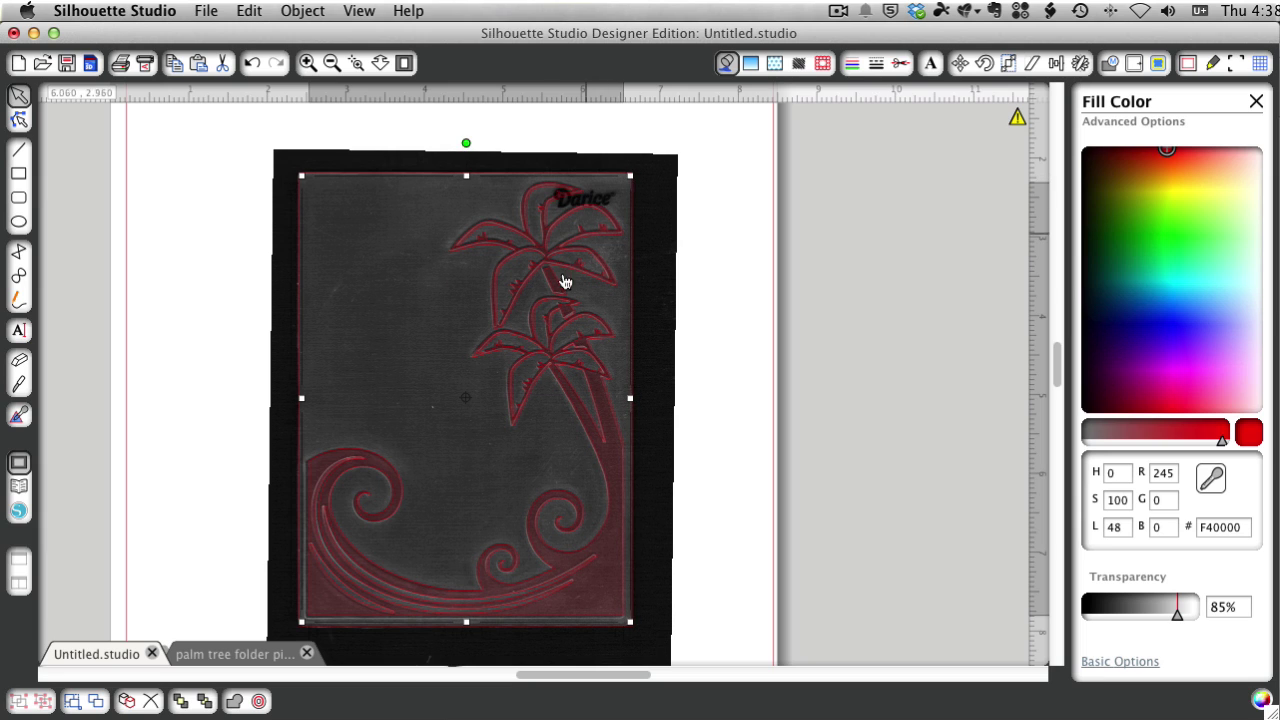
{"action": "key", "text": "Left"}
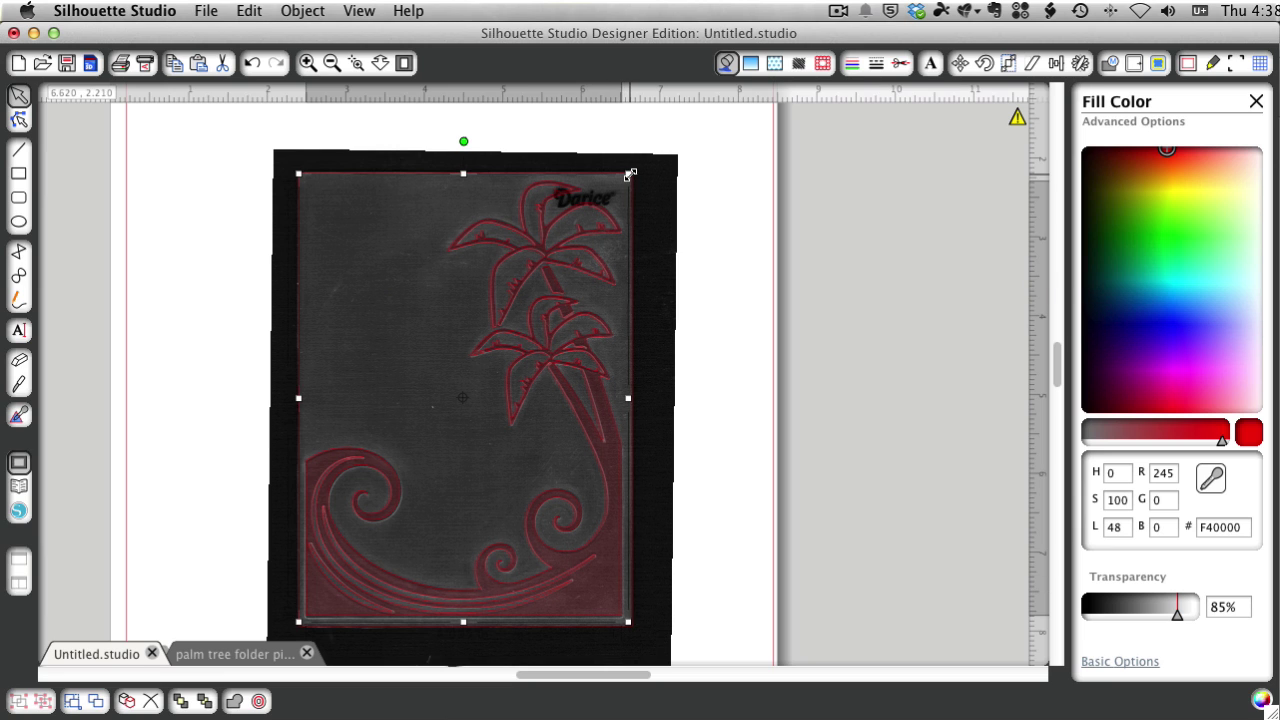
Move the palm design away from the folder scan onto the blank page
{"action": "left_click_drag", "start_coordinate": [620, 602], "coordinate": [903, 591]}
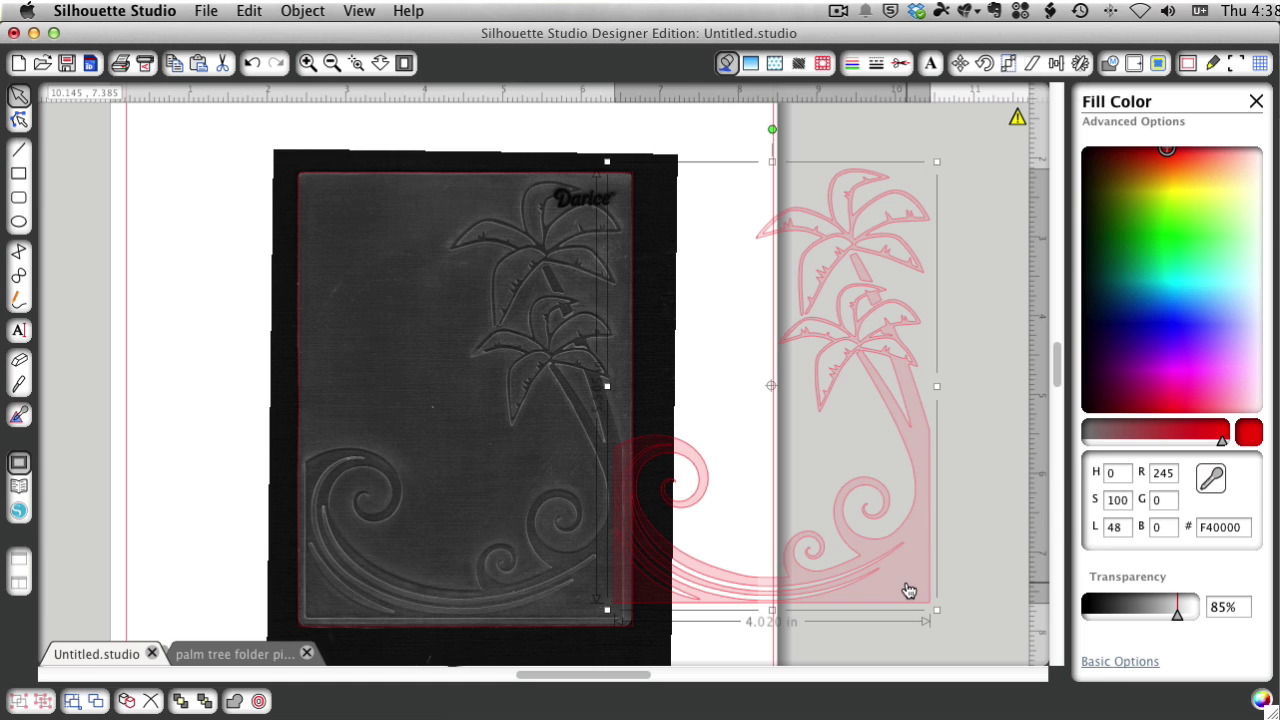
{"action": "scroll", "coordinate": [503, 337], "scroll_direction": "left", "scroll_amount": 5}
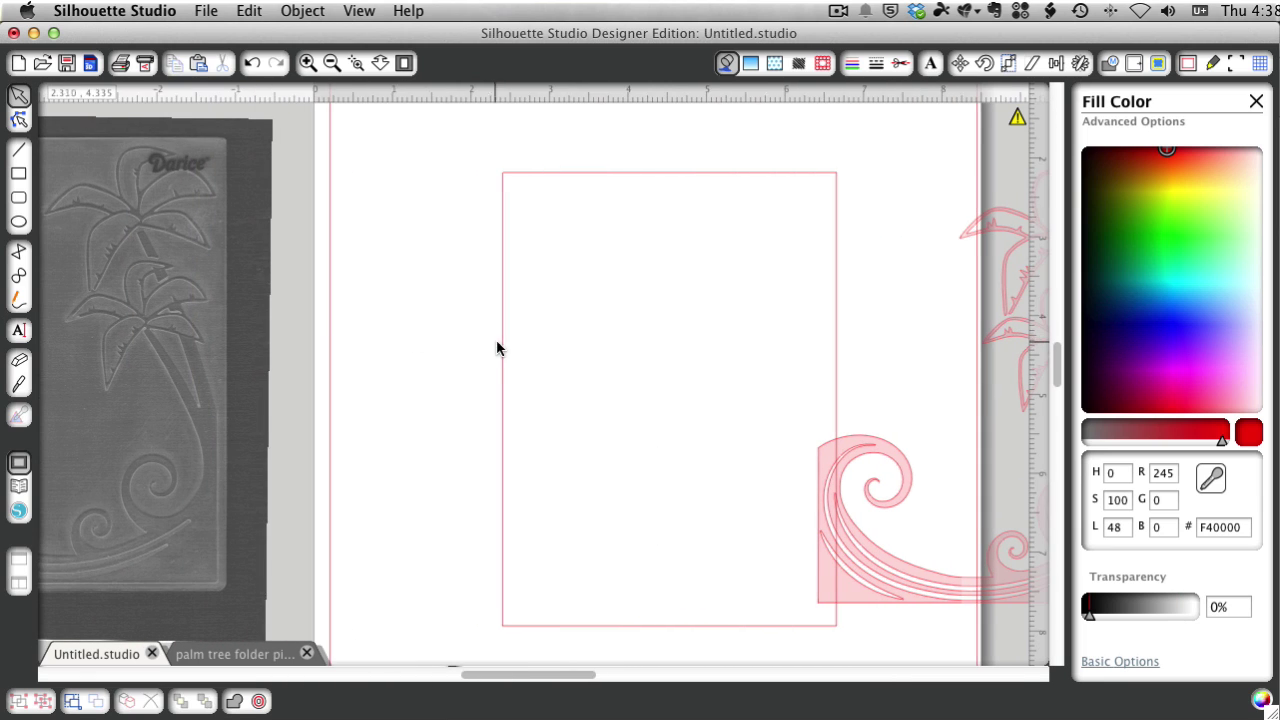
{"action": "scroll", "coordinate": [509, 354], "scroll_direction": "down", "scroll_amount": 3}
Fill the palm design light grey and rotate it 90° to lie at 5.505 × 4.020 in
{"action": "left_click", "coordinate": [613, 361]}
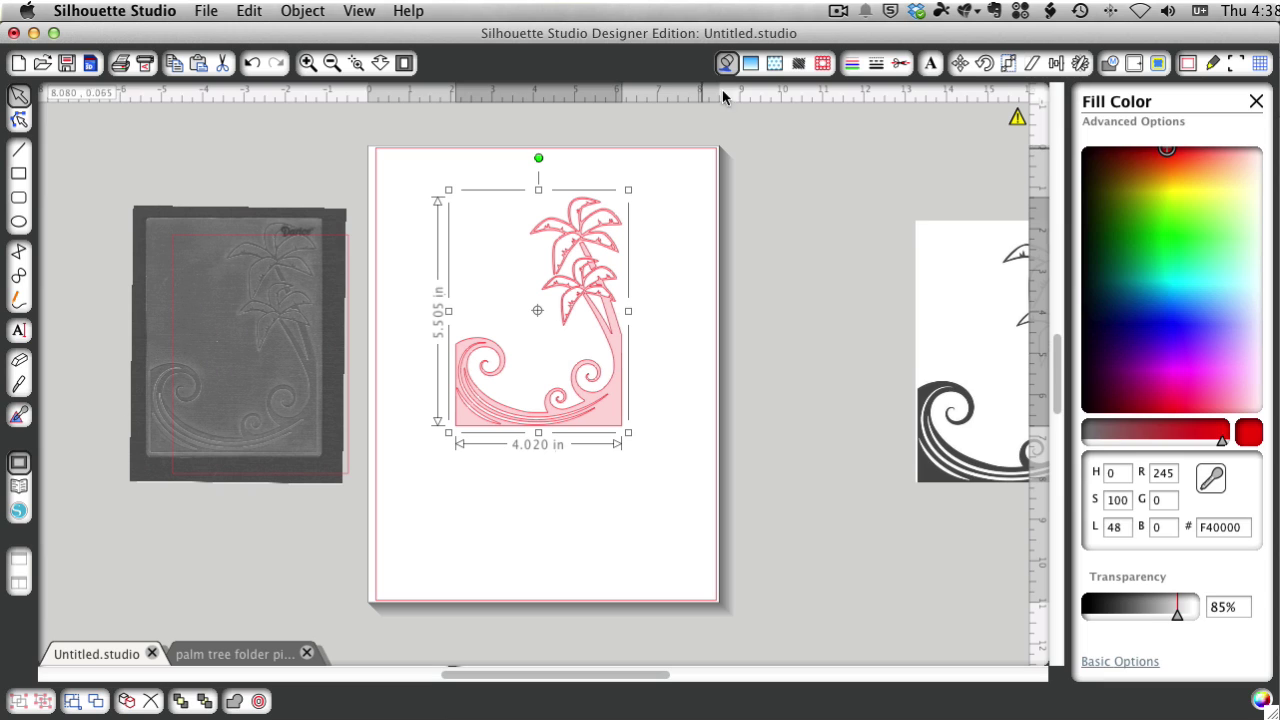
{"action": "left_click", "coordinate": [727, 63]}
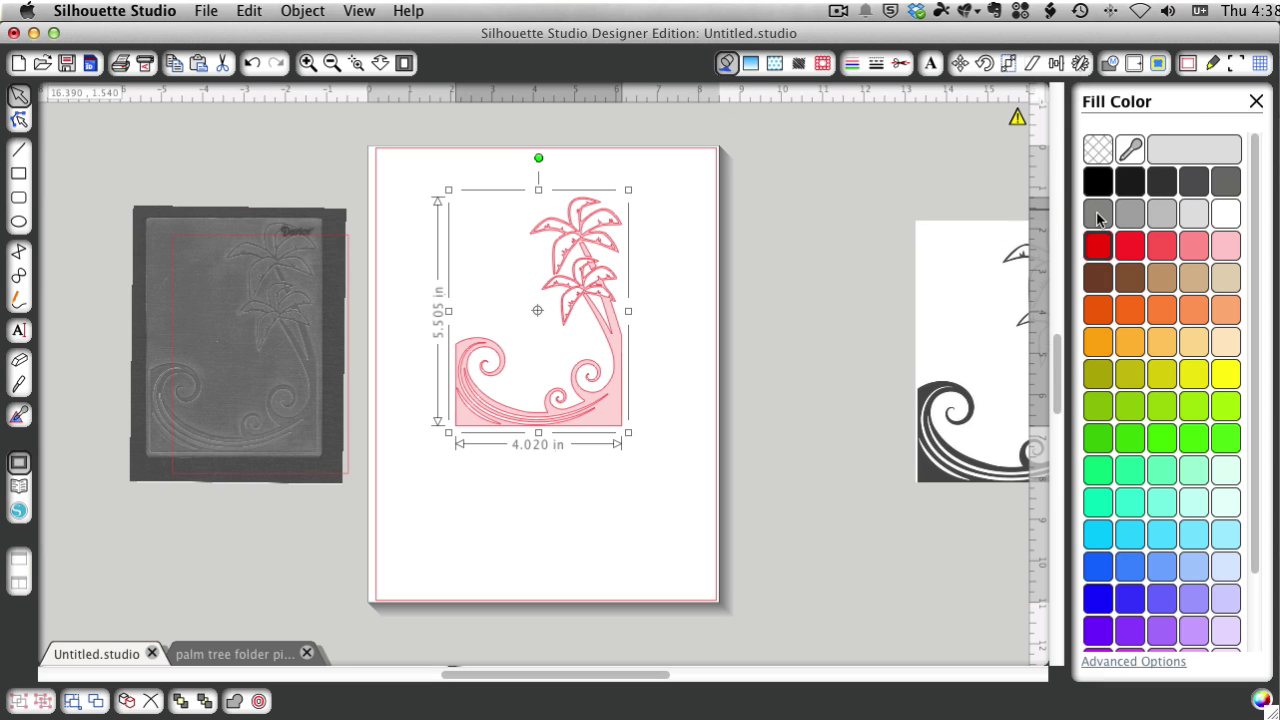
{"action": "left_click", "coordinate": [1098, 212]}
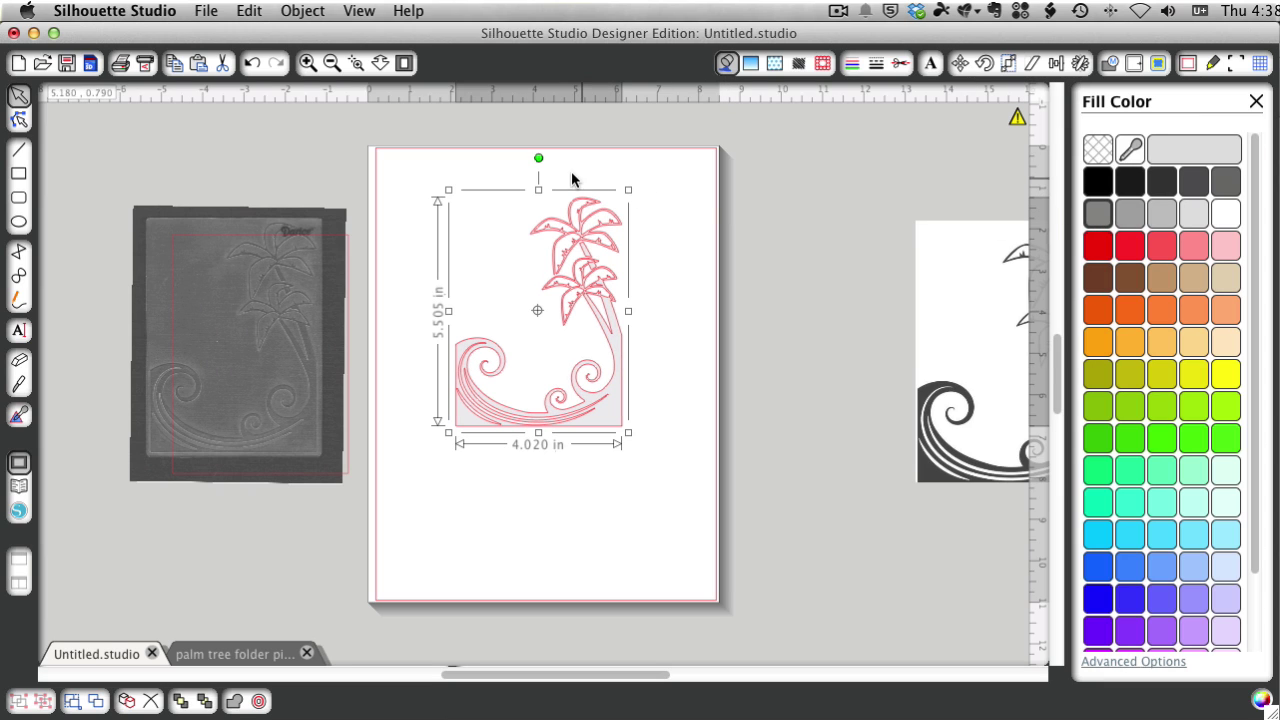
{"action": "left_click_drag", "start_coordinate": [539, 161], "coordinate": [661, 296]}
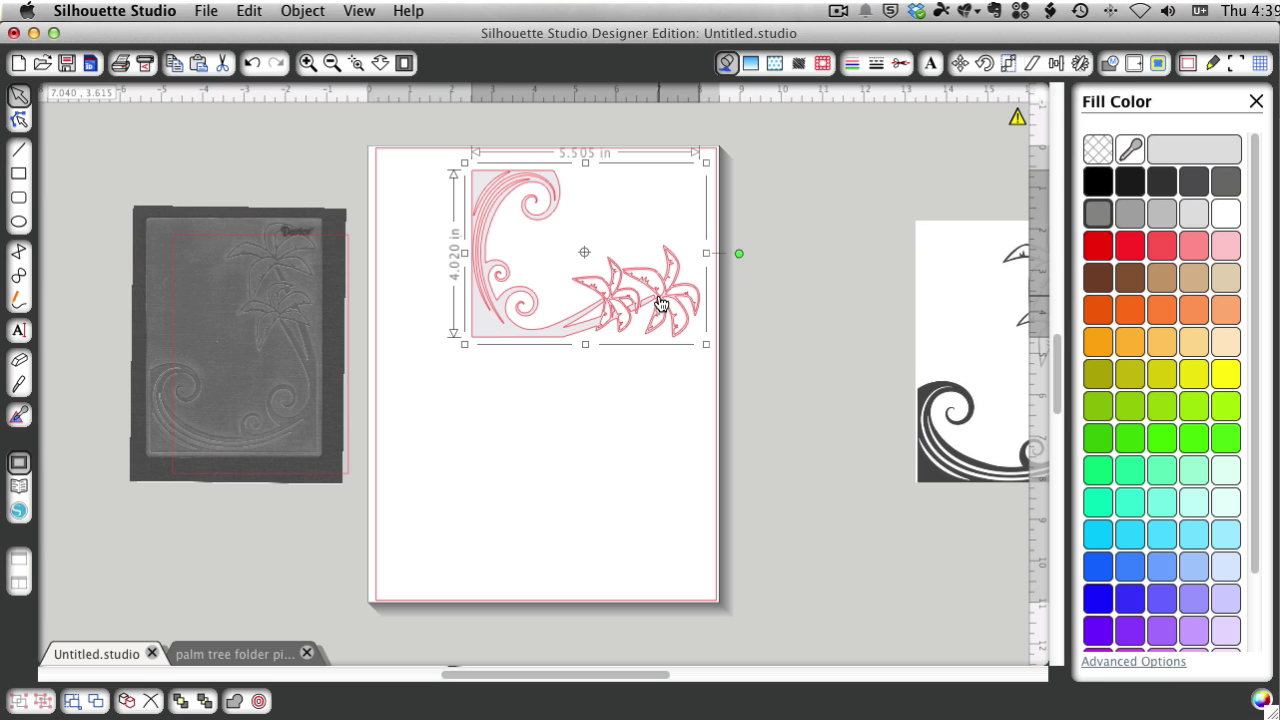
Alt-drag a copy of the sideways palm design below the original, then deselect it
{"action": "left_click_drag", "start_coordinate": [660, 303], "coordinate": [666, 513]}
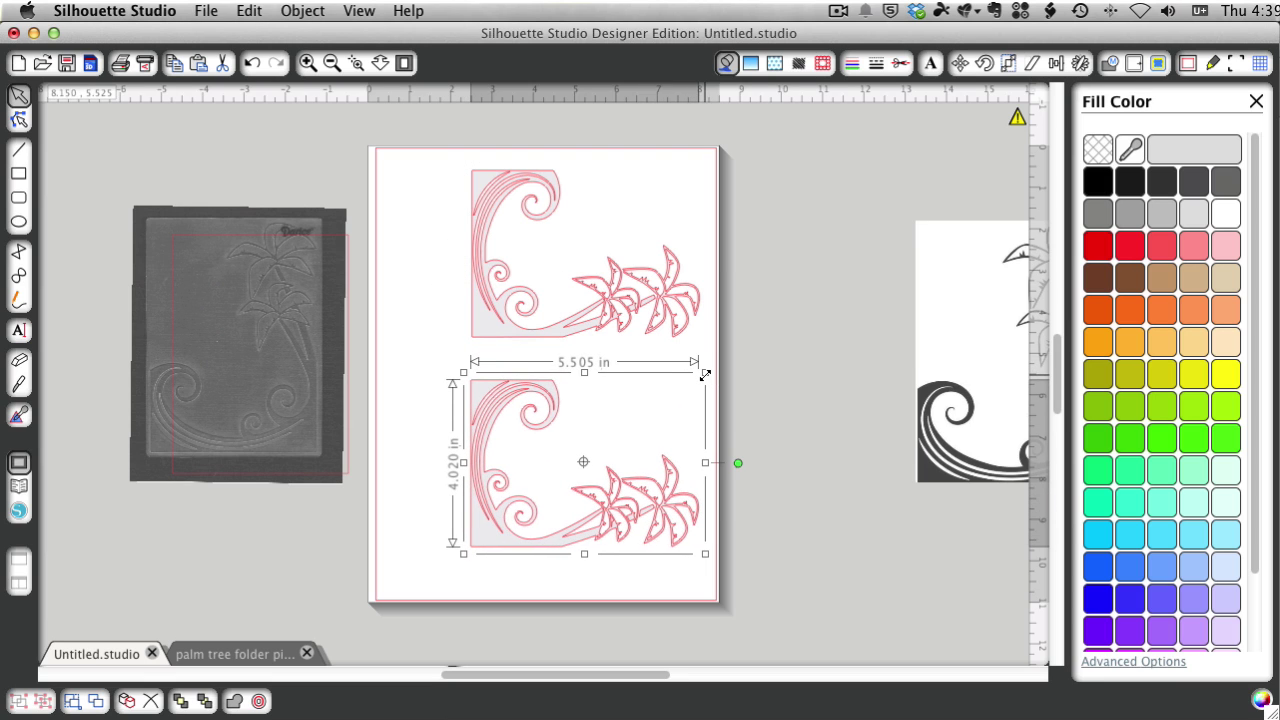
{"action": "left_click", "coordinate": [736, 351]}
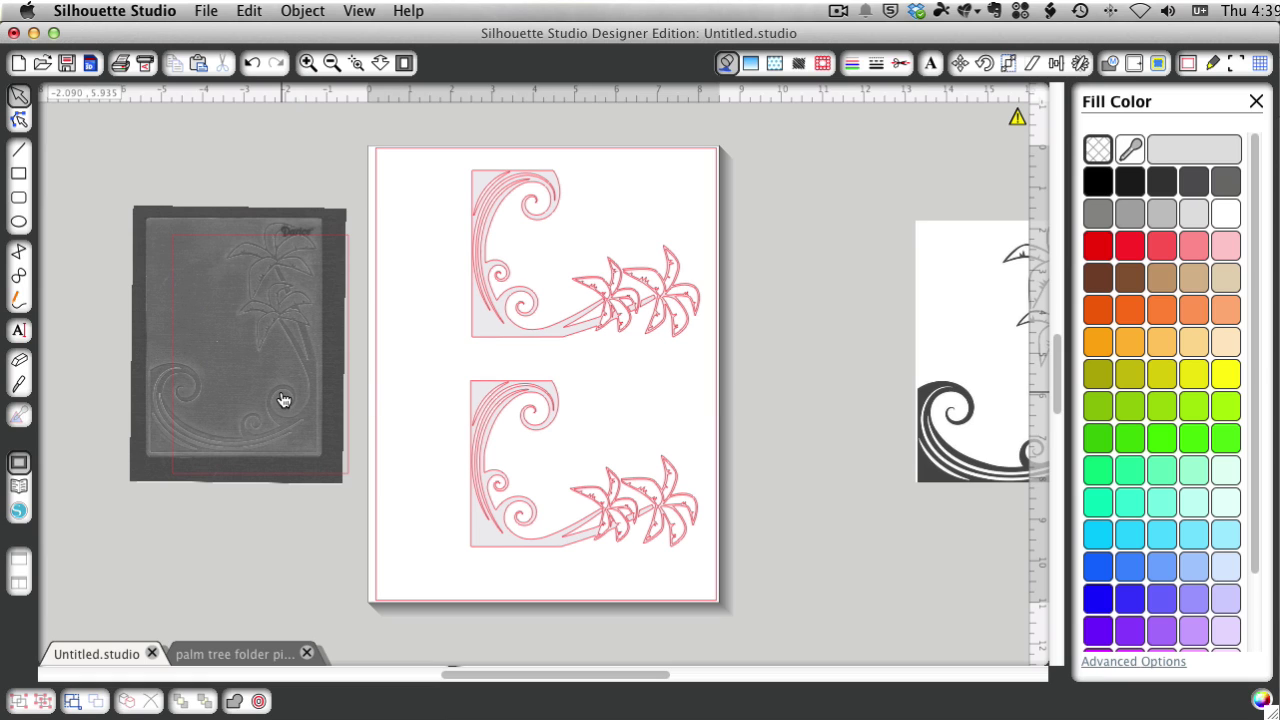
Delete the lower copy of the palm design
{"action": "left_click", "coordinate": [578, 341]}
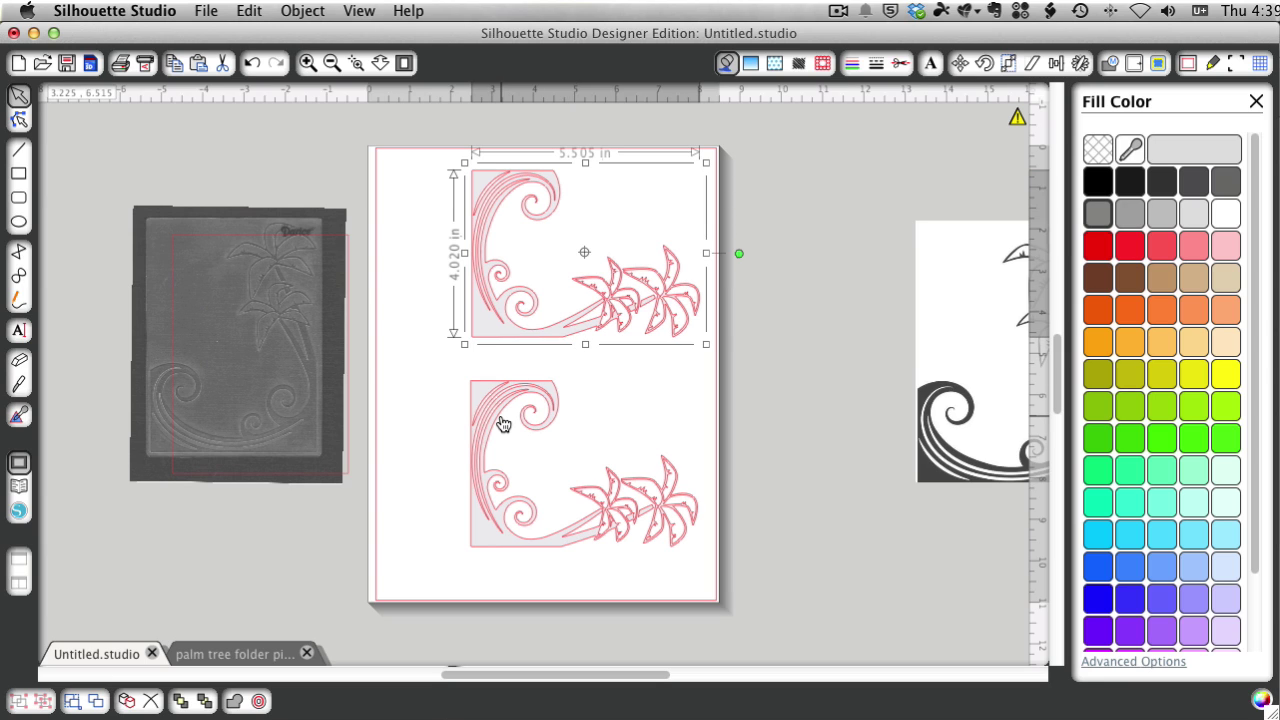
{"action": "left_click", "coordinate": [503, 424]}
{"action": "key", "text": "Delete"}
Rotate the remaining palm design back upright and move it up and left on the page
{"action": "left_click", "coordinate": [531, 337]}
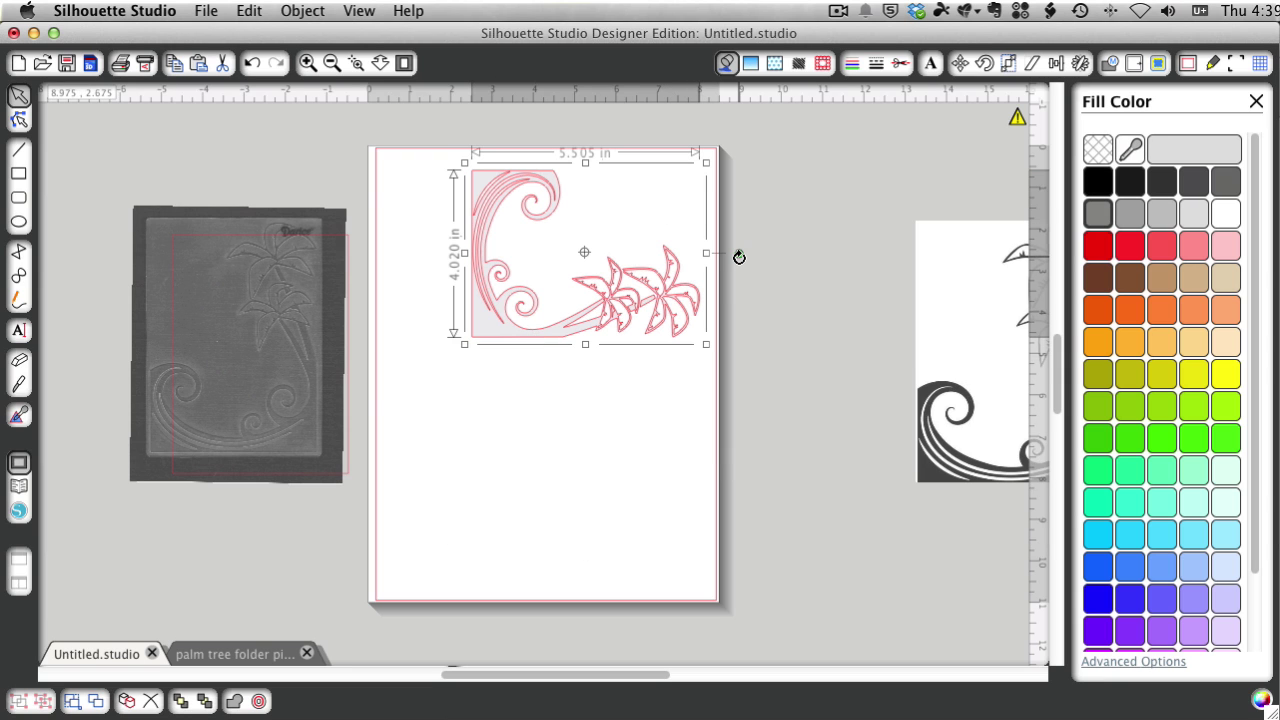
{"action": "left_click_drag", "start_coordinate": [739, 253], "coordinate": [585, 197]}
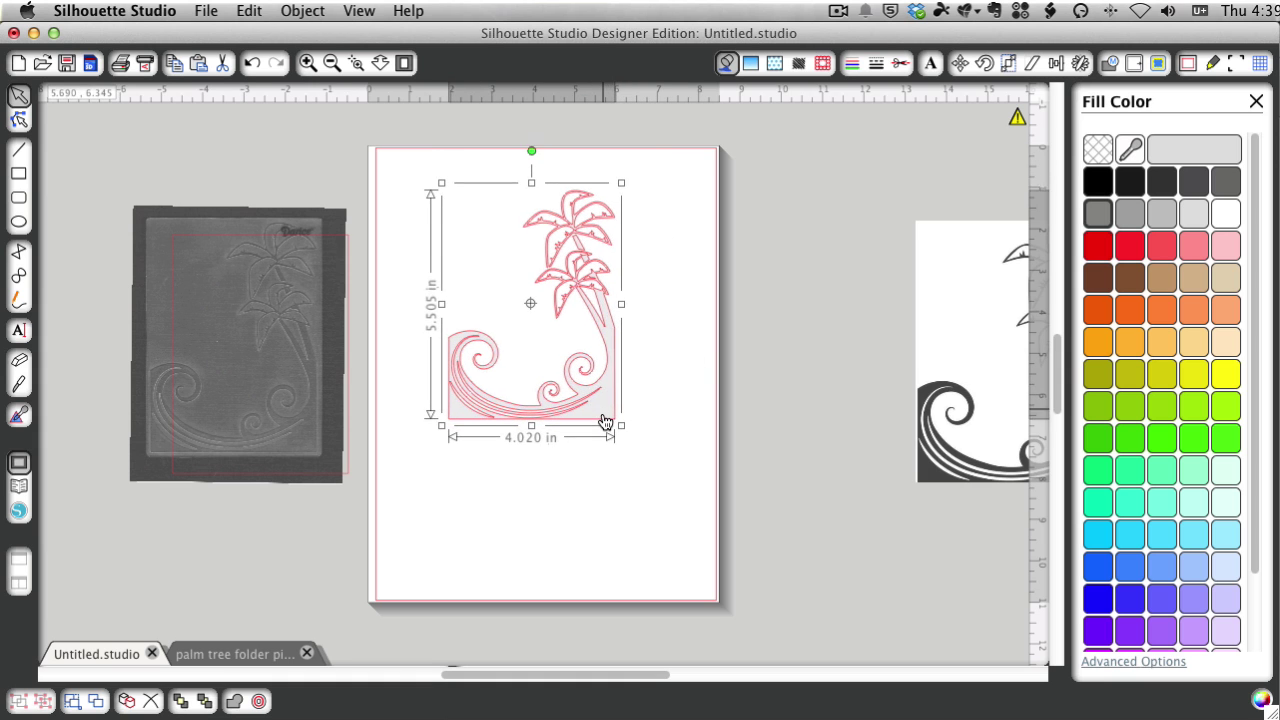
{"action": "left_click_drag", "start_coordinate": [605, 422], "coordinate": [876, 553]}
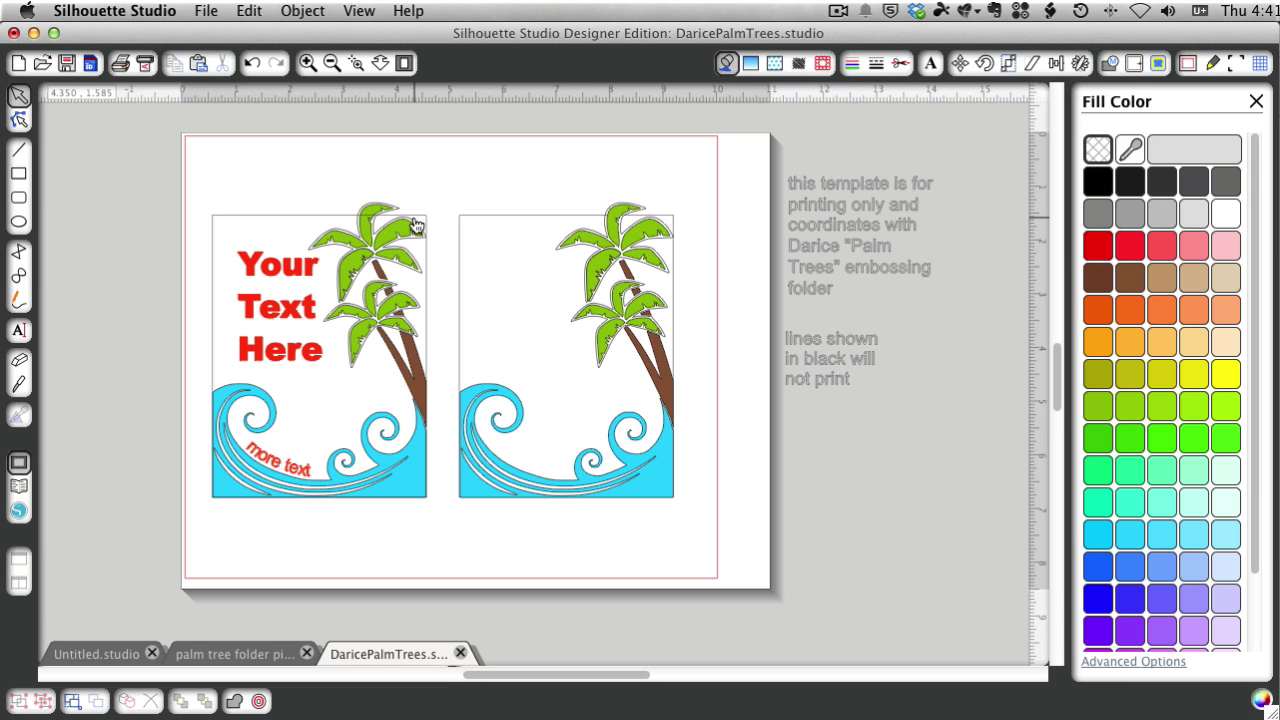
{"action": "left_click", "coordinate": [104, 655]}
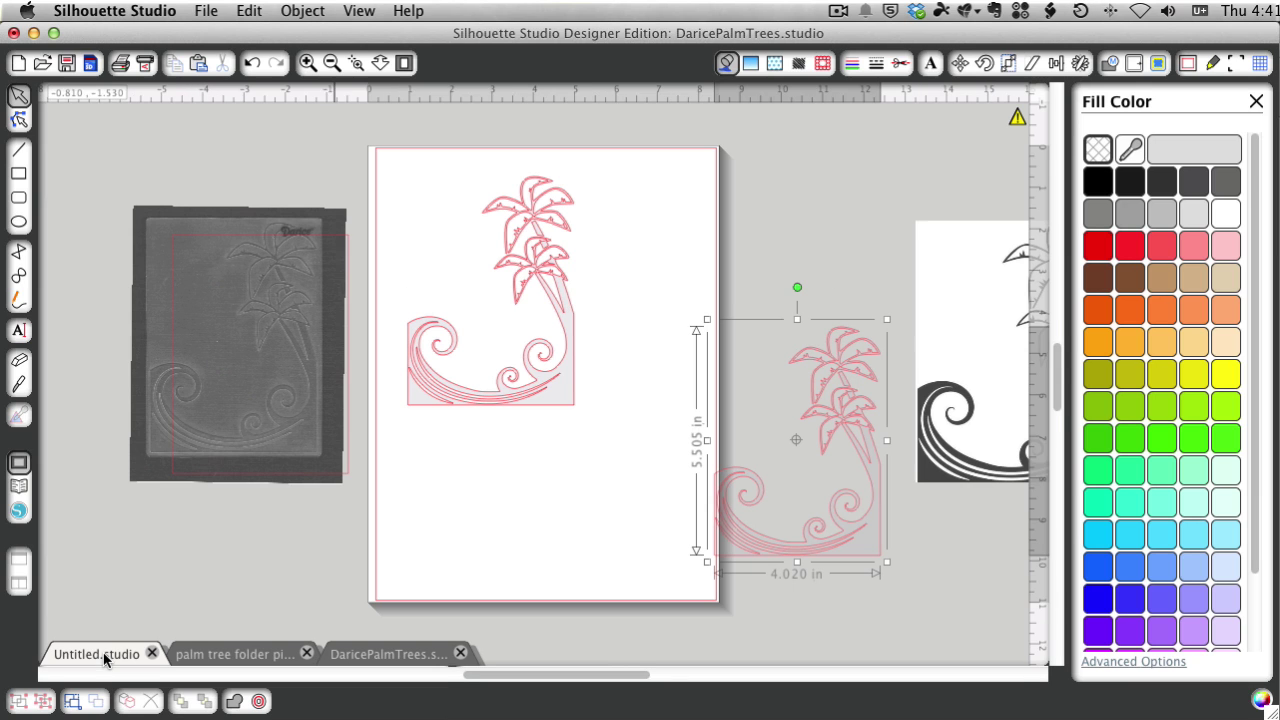
{"action": "left_click", "coordinate": [574, 366]}
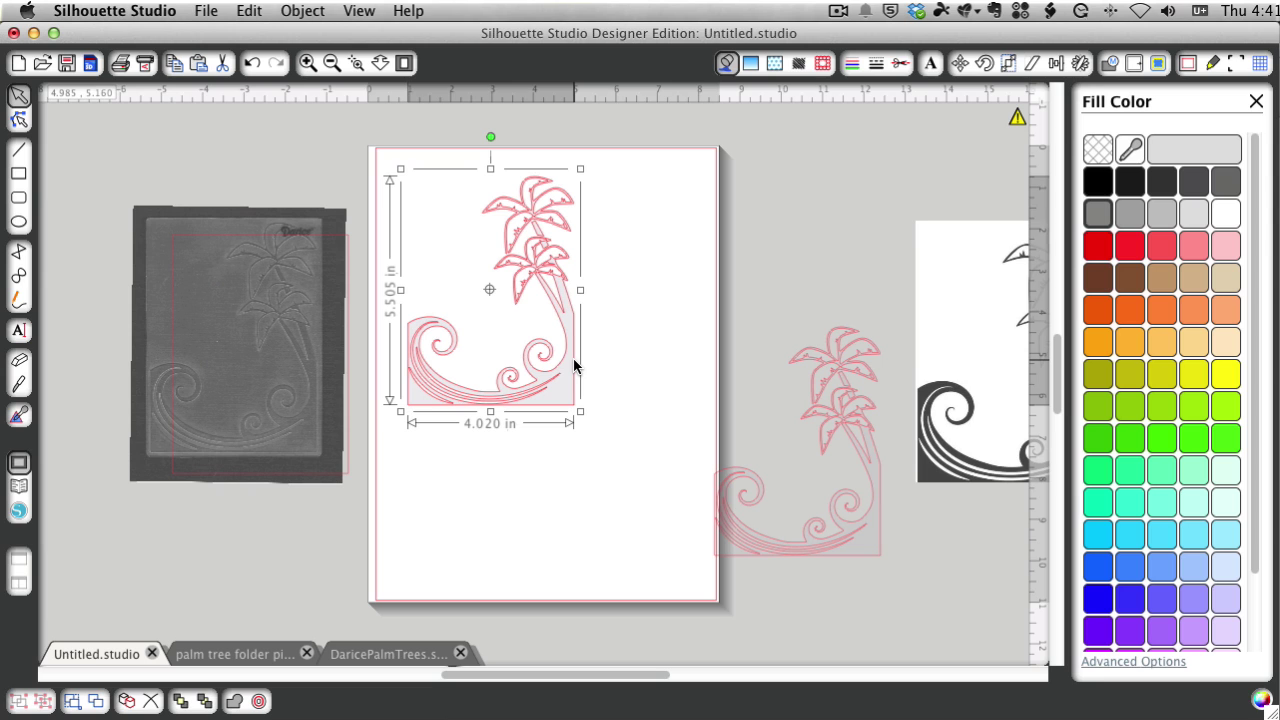
{"action": "left_click", "coordinate": [392, 655]}
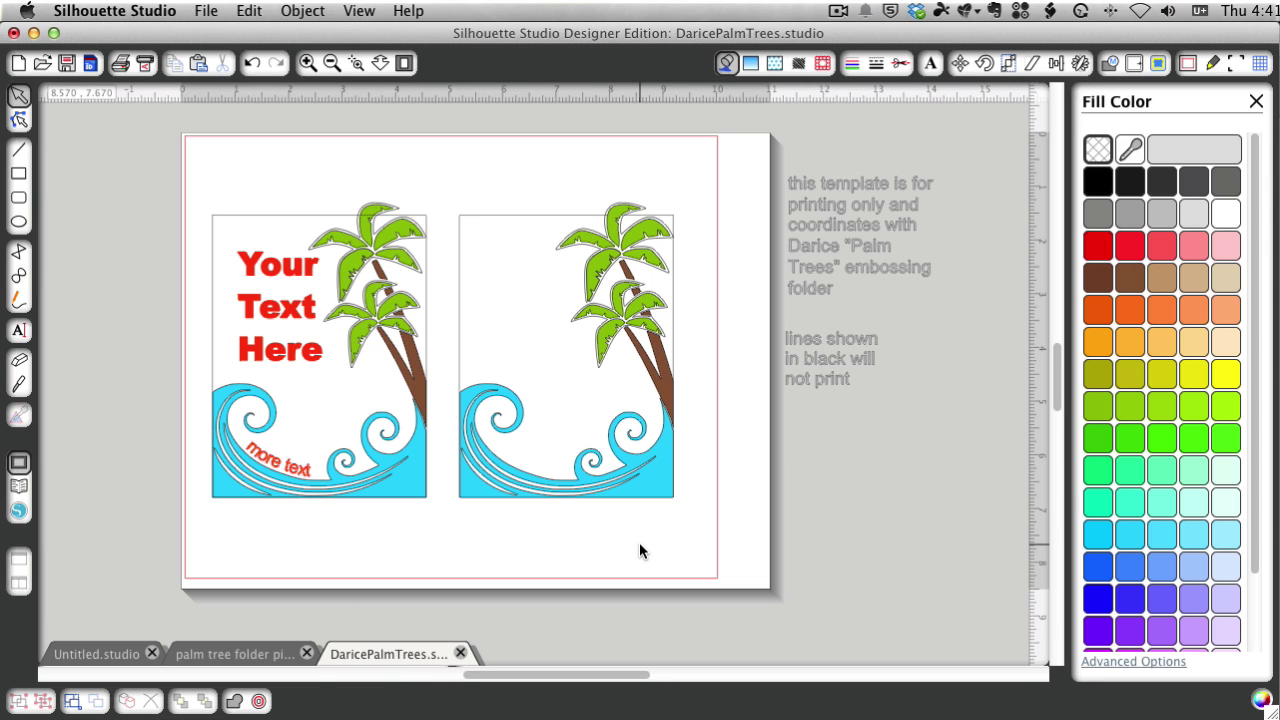